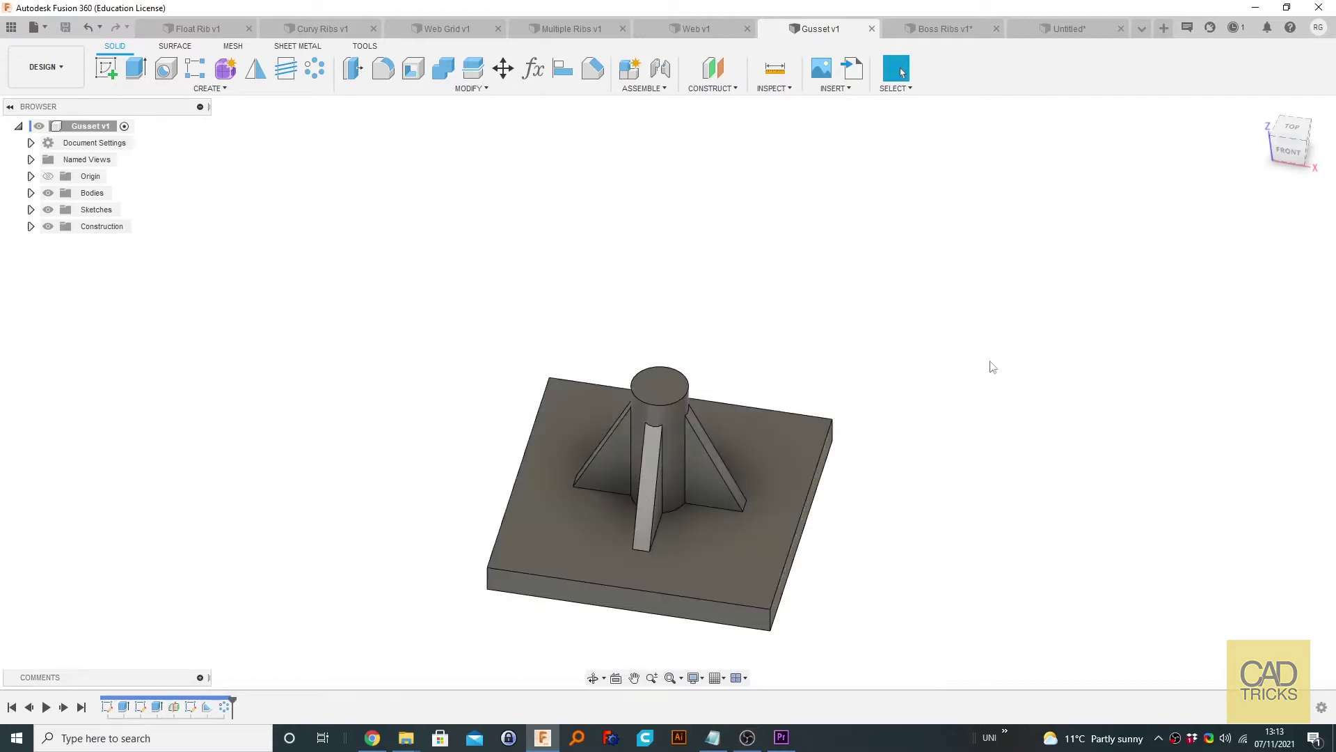
Rotate and shift the Gusset v1 model, then drop down the INSPECT tool list
{"action": "middle_click_drag", "start_coordinate": [862, 450], "coordinate": [933, 436], "text": "shift"}
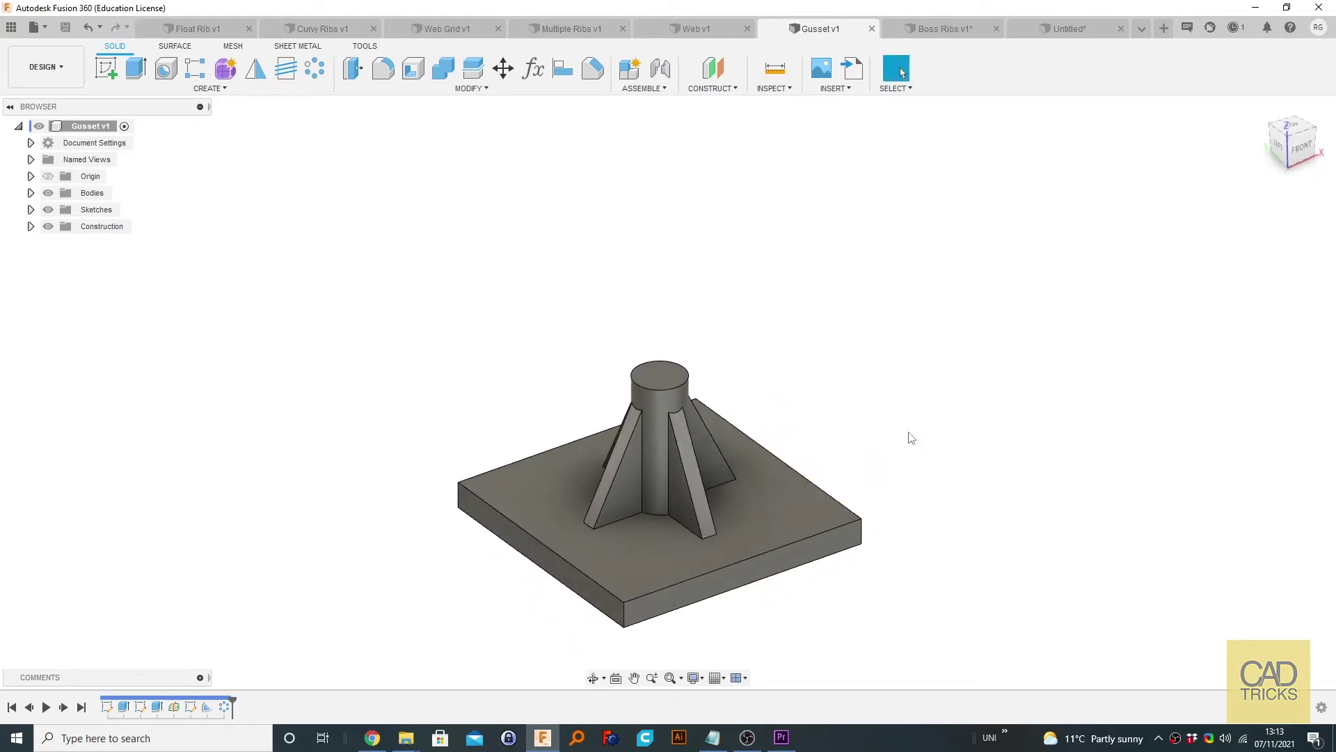
{"action": "middle_click_drag", "start_coordinate": [862, 376], "coordinate": [942, 319]}
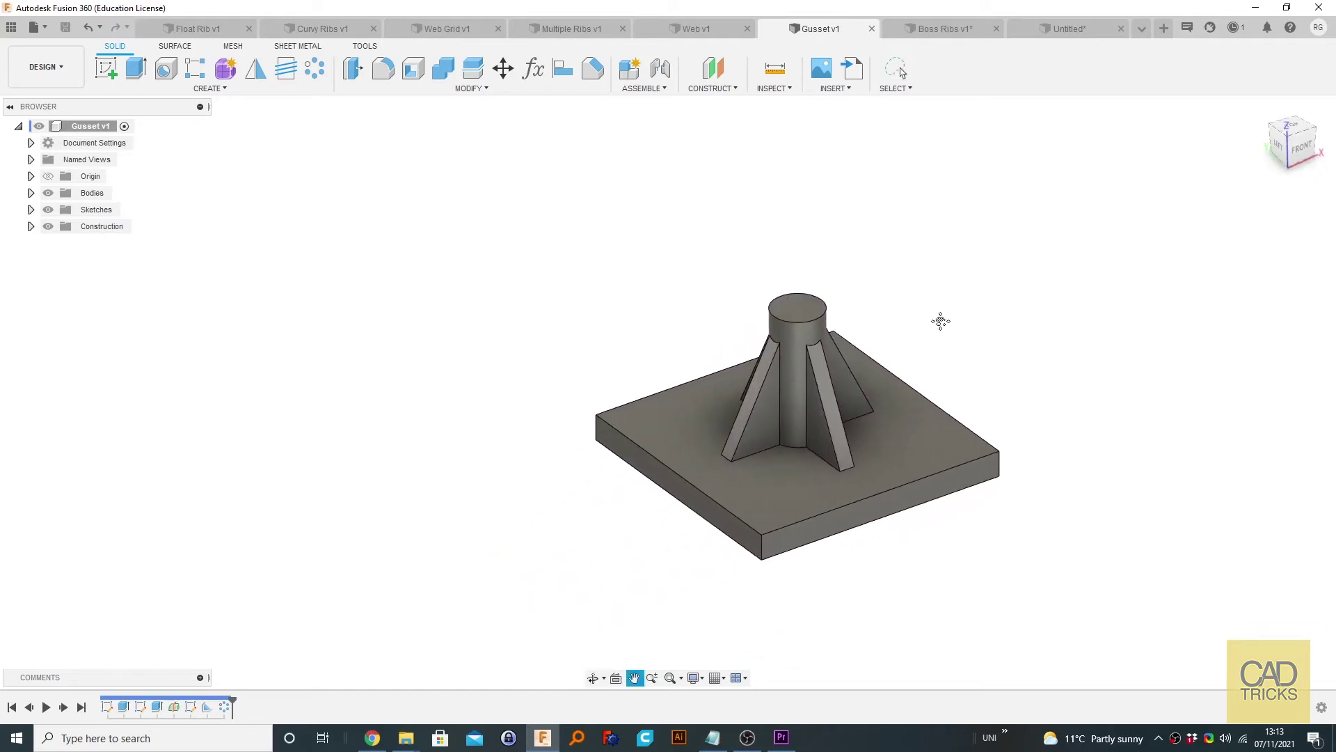
{"action": "left_click", "coordinate": [781, 89]}
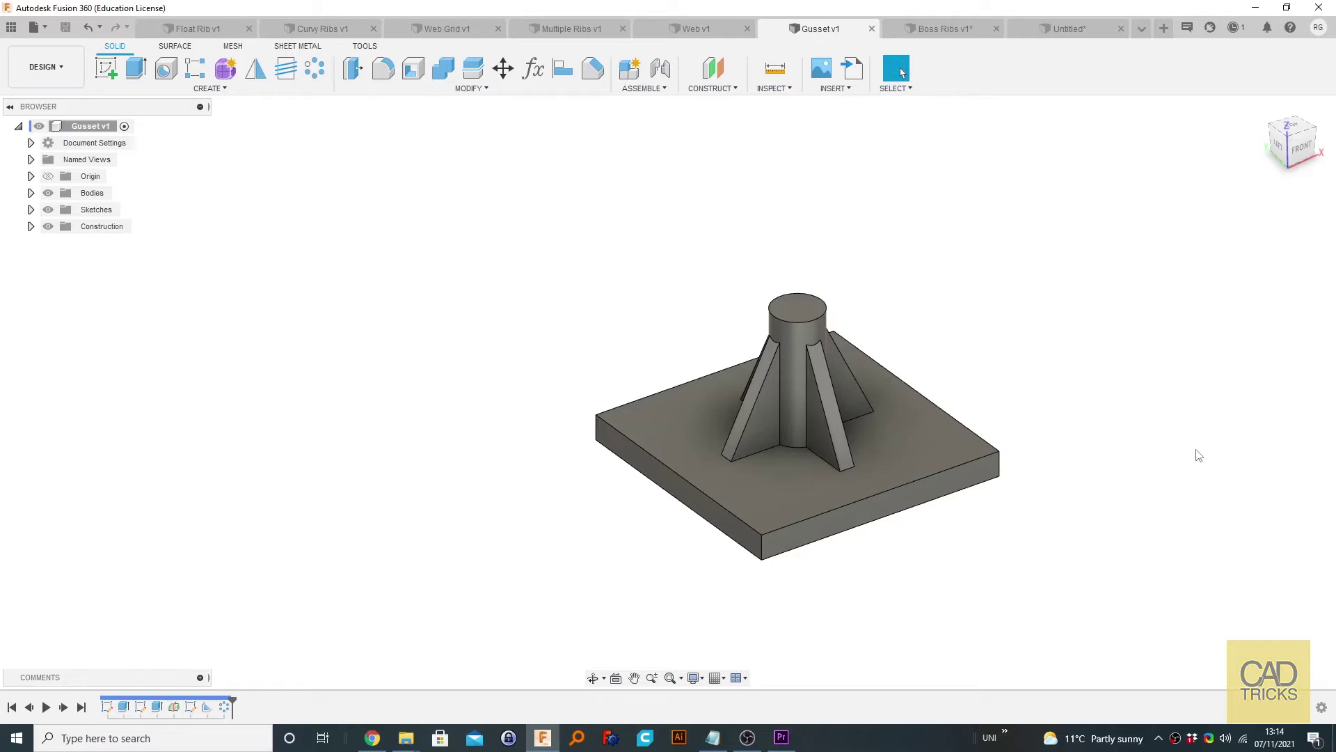
Zoom in and read the rib base edge (10.23 mm) and cylinder edge radius (5.00 mm)
{"action": "left_click", "coordinate": [776, 89]}
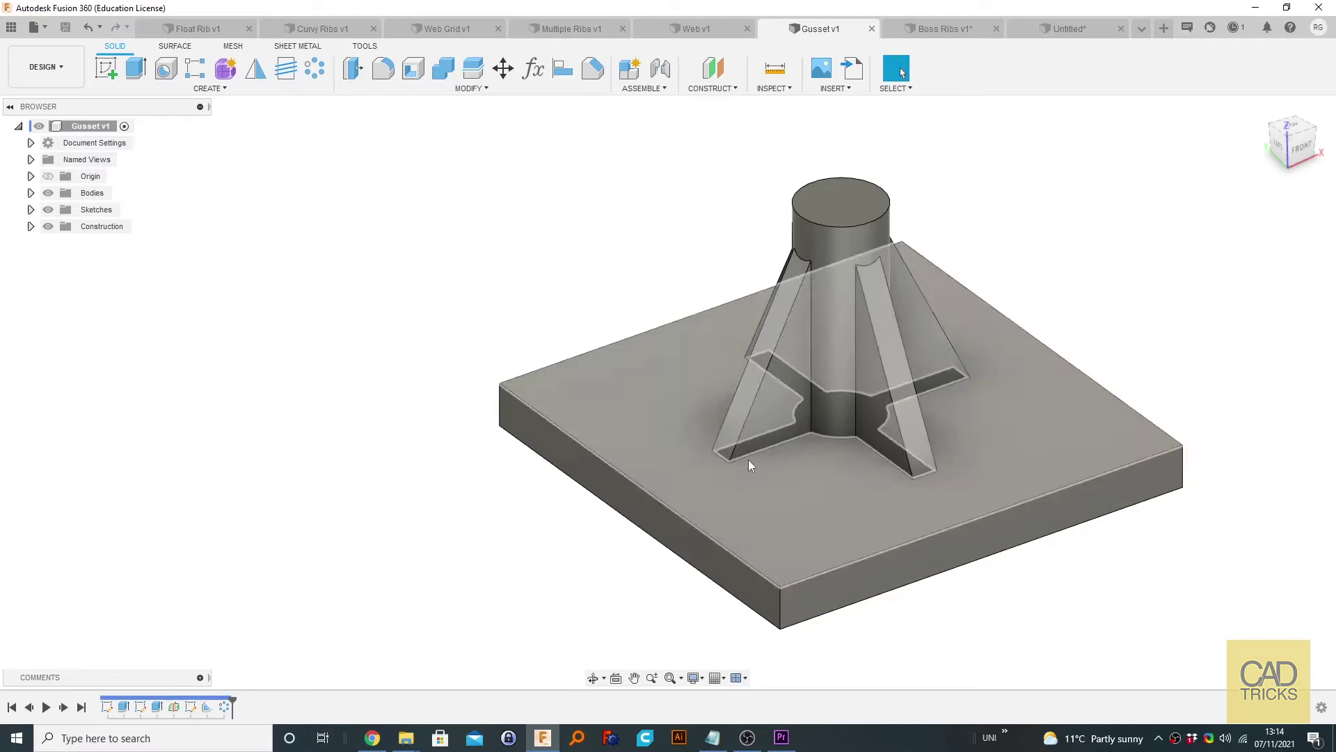
{"action": "scroll", "coordinate": [737, 460], "scroll_direction": "up", "scroll_amount": 3}
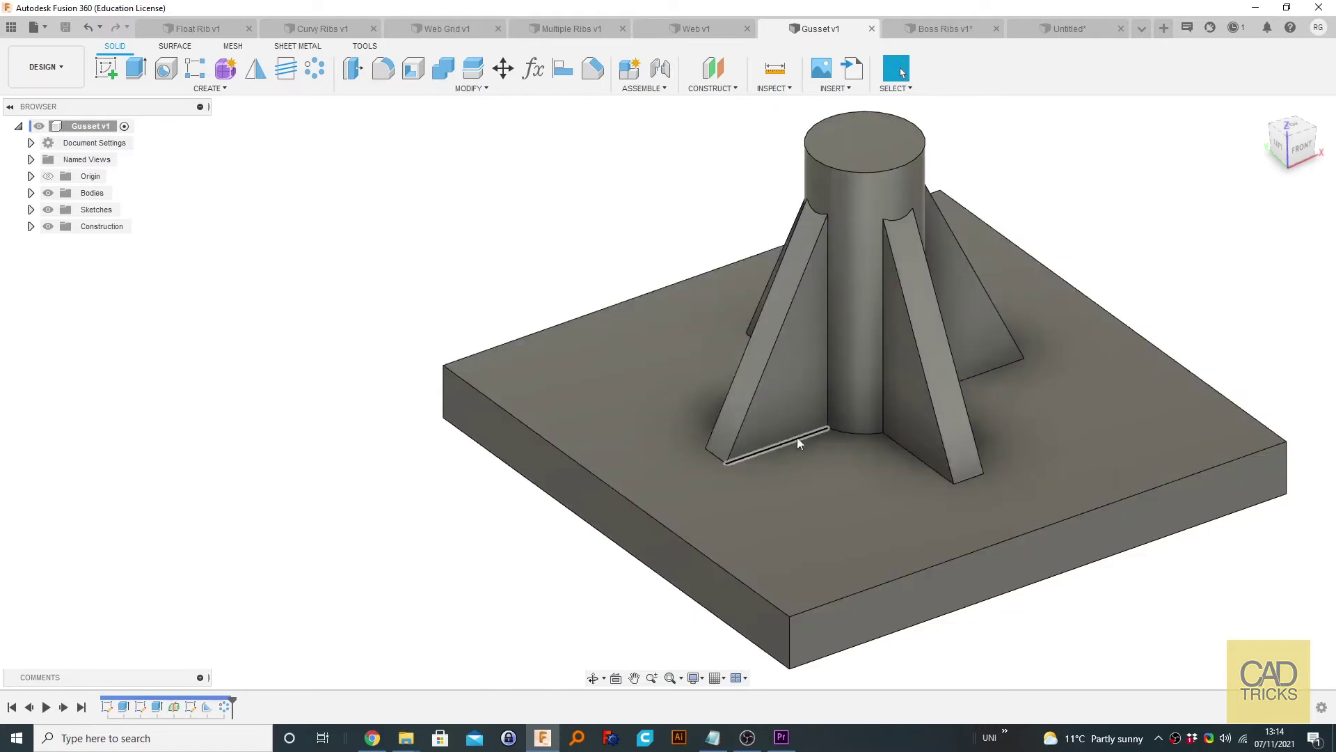
{"action": "left_click", "coordinate": [785, 442]}
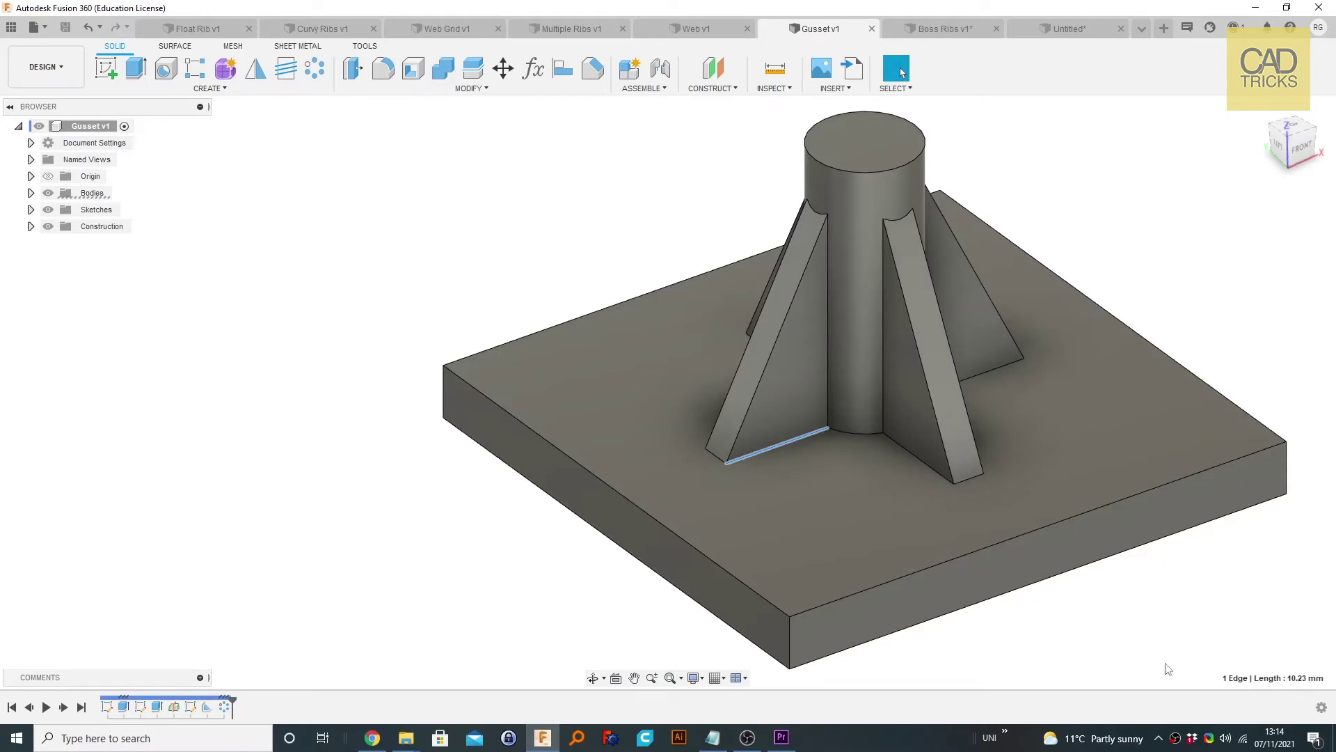
{"action": "left_click", "coordinate": [848, 172]}
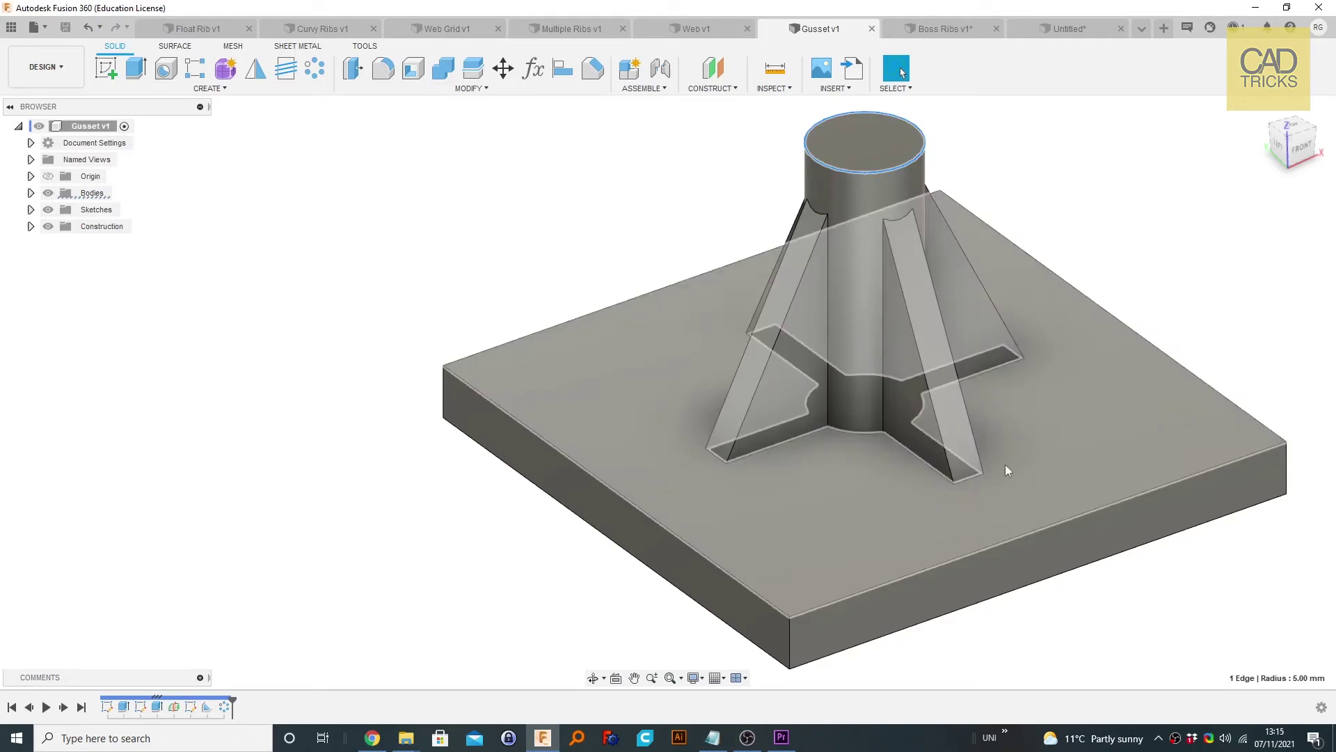
{"action": "left_click", "coordinate": [854, 434]}
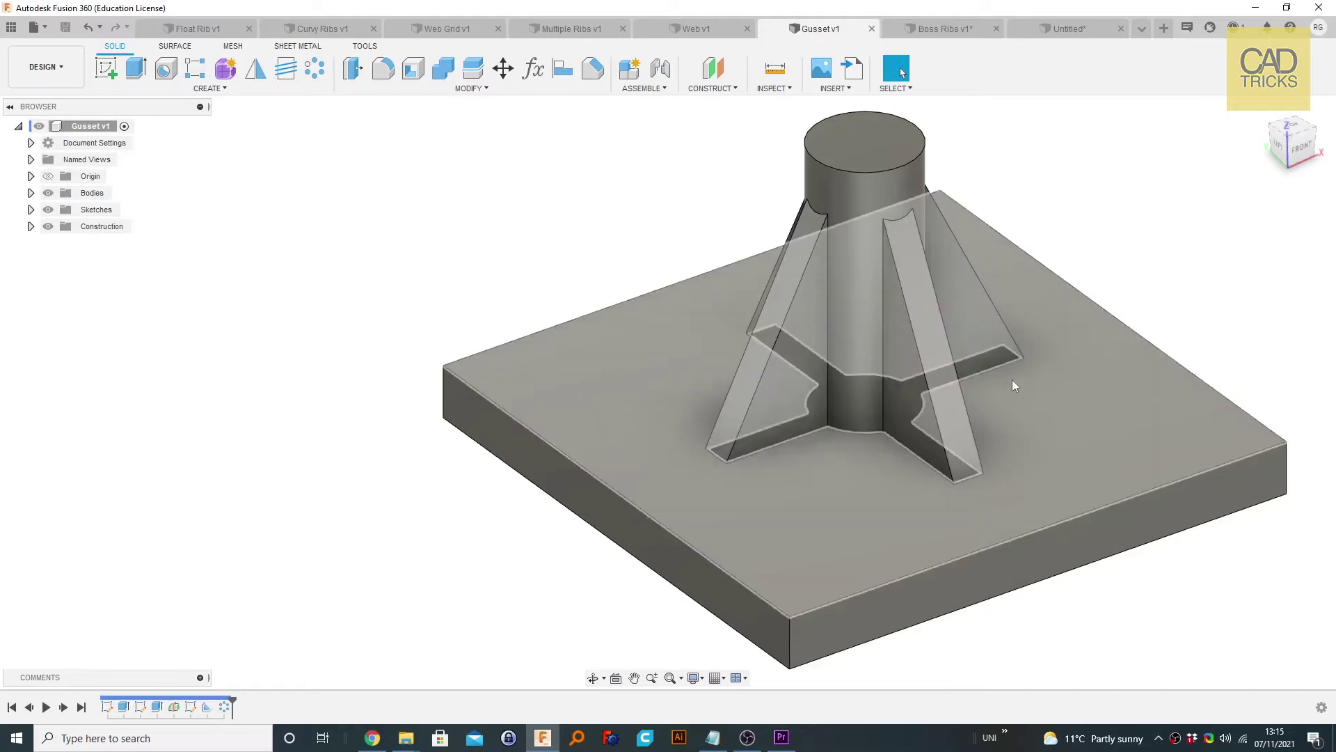
Read the 30.00 mm distance between two rib corners, then clear the selection
{"action": "middle_click_drag", "start_coordinate": [1013, 385], "coordinate": [984, 382], "text": "shift"}
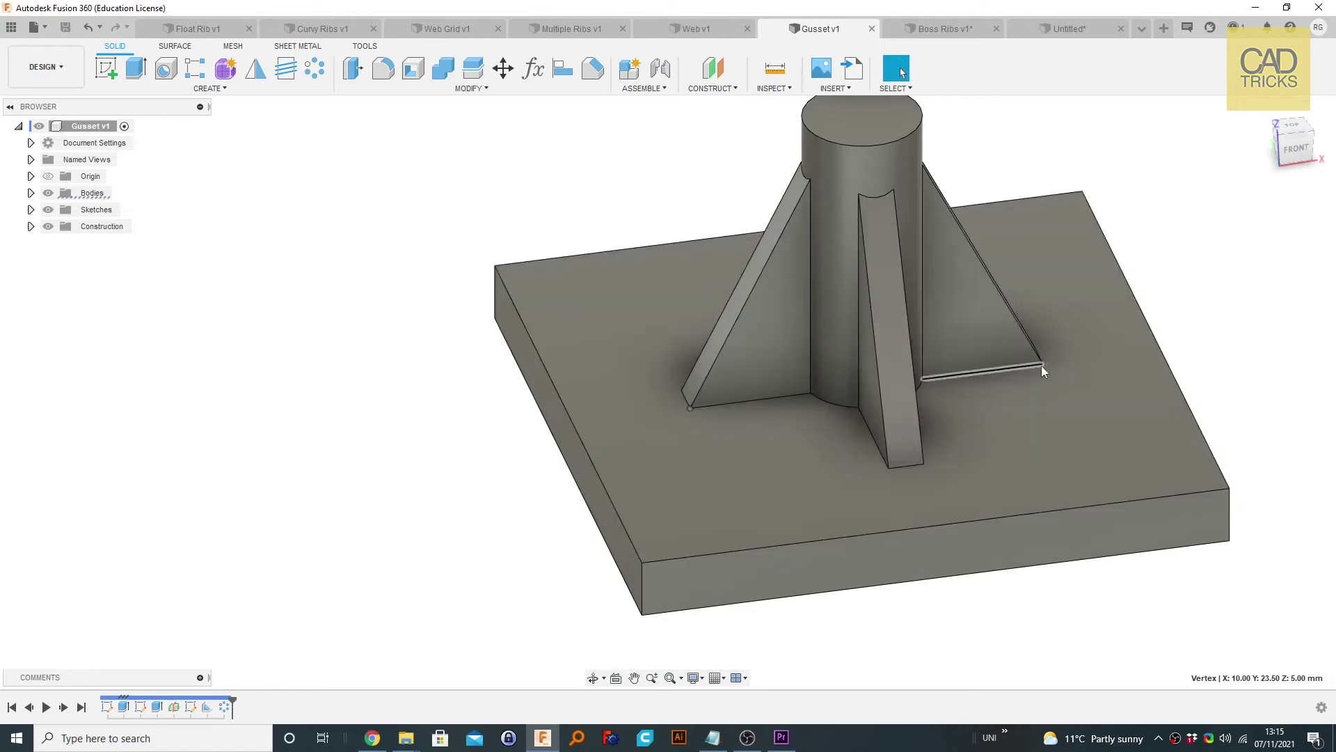
{"action": "left_click", "coordinate": [1042, 363], "text": "ctrl"}
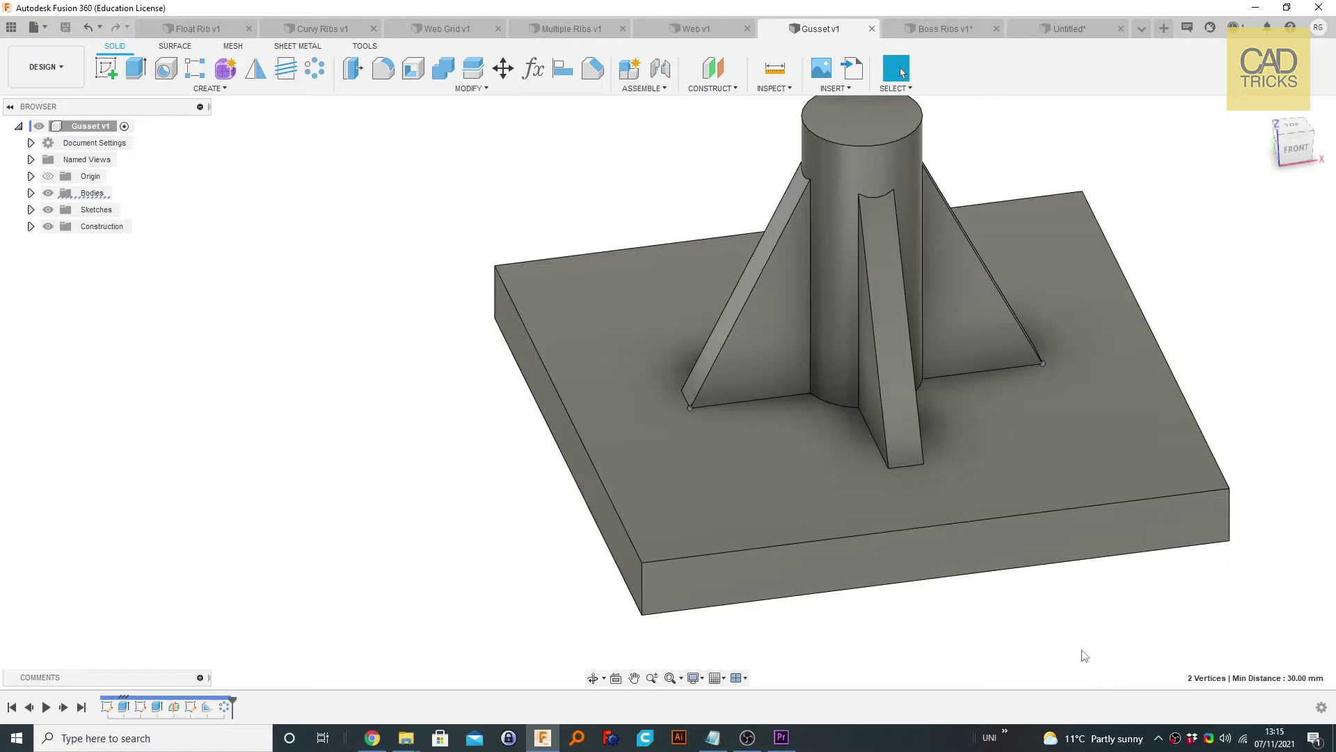
{"action": "left_click", "coordinate": [1089, 606]}
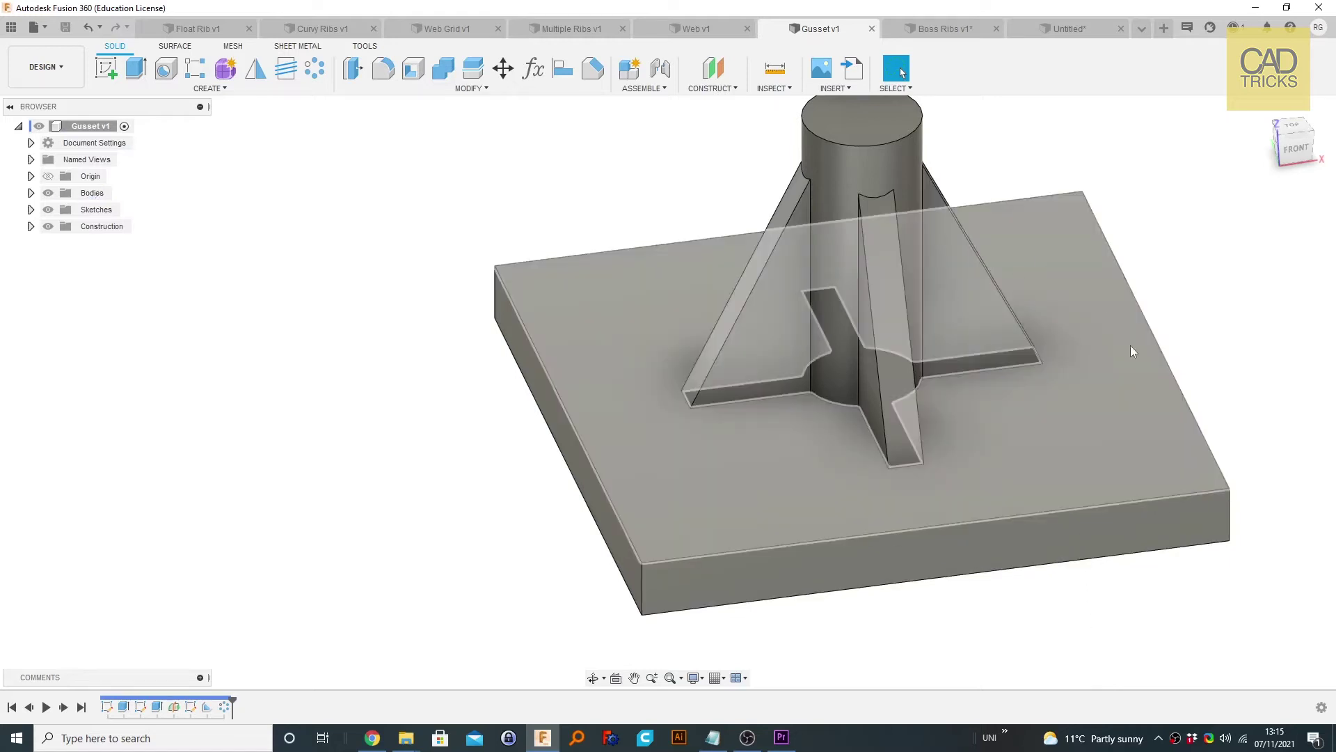
Read the 16.821 mm distance between two rib vertices and check the rib's top curved edge
{"action": "left_click", "coordinate": [1042, 364]}
{"action": "left_click", "coordinate": [859, 407]}
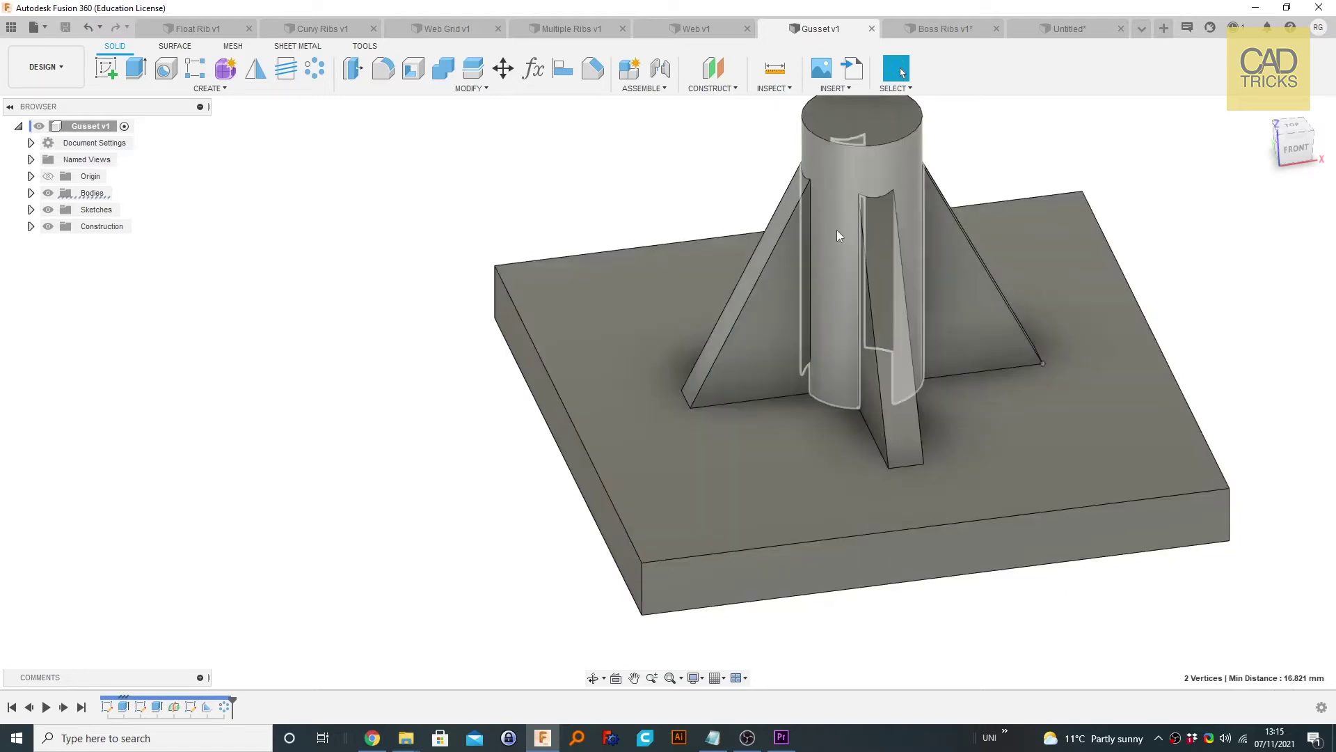
{"action": "left_click", "coordinate": [874, 201]}
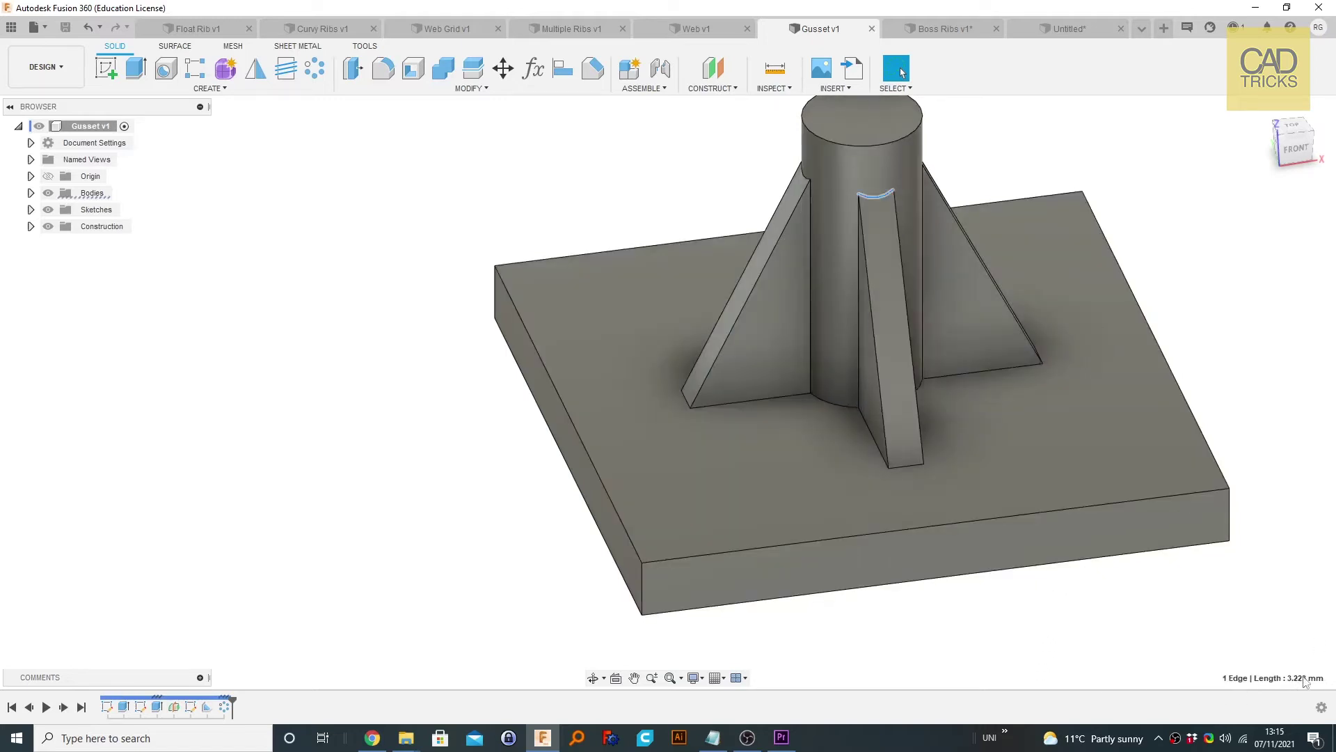
{"action": "left_click", "coordinate": [1202, 341]}
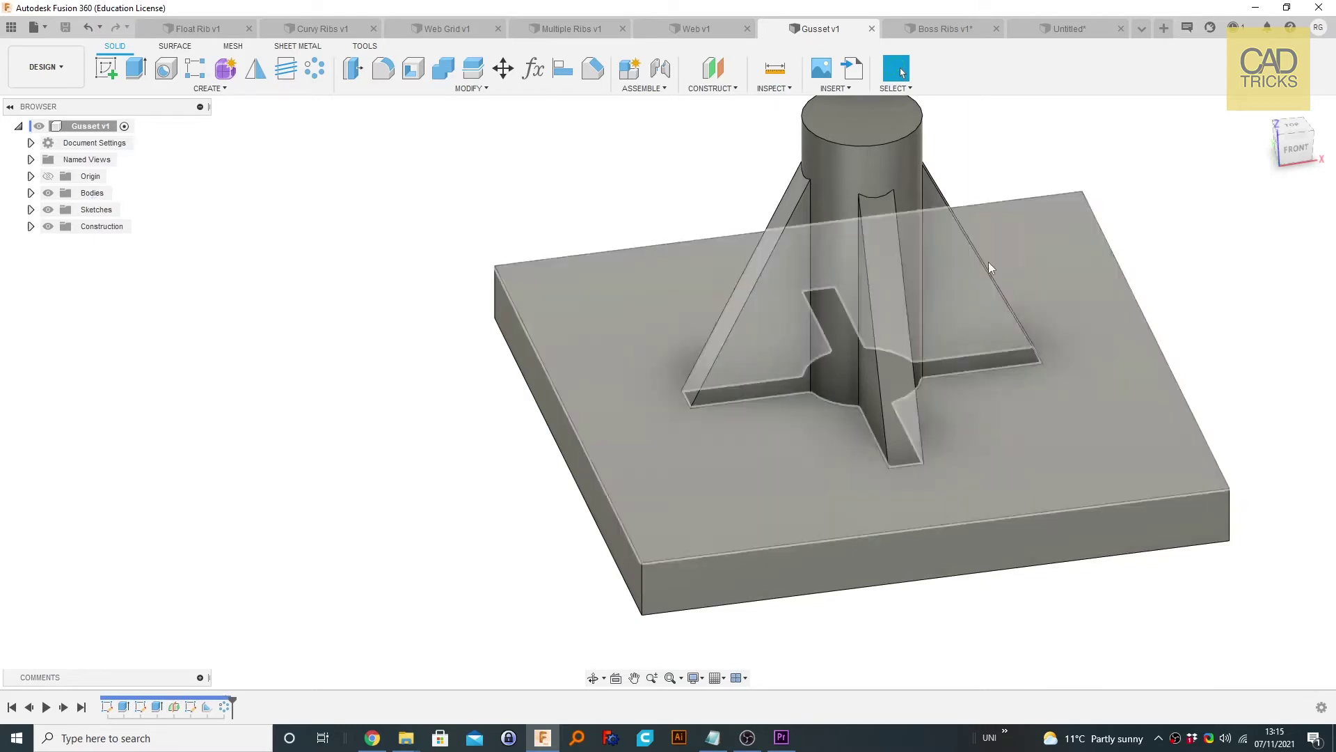
{"action": "left_click", "coordinate": [768, 90]}
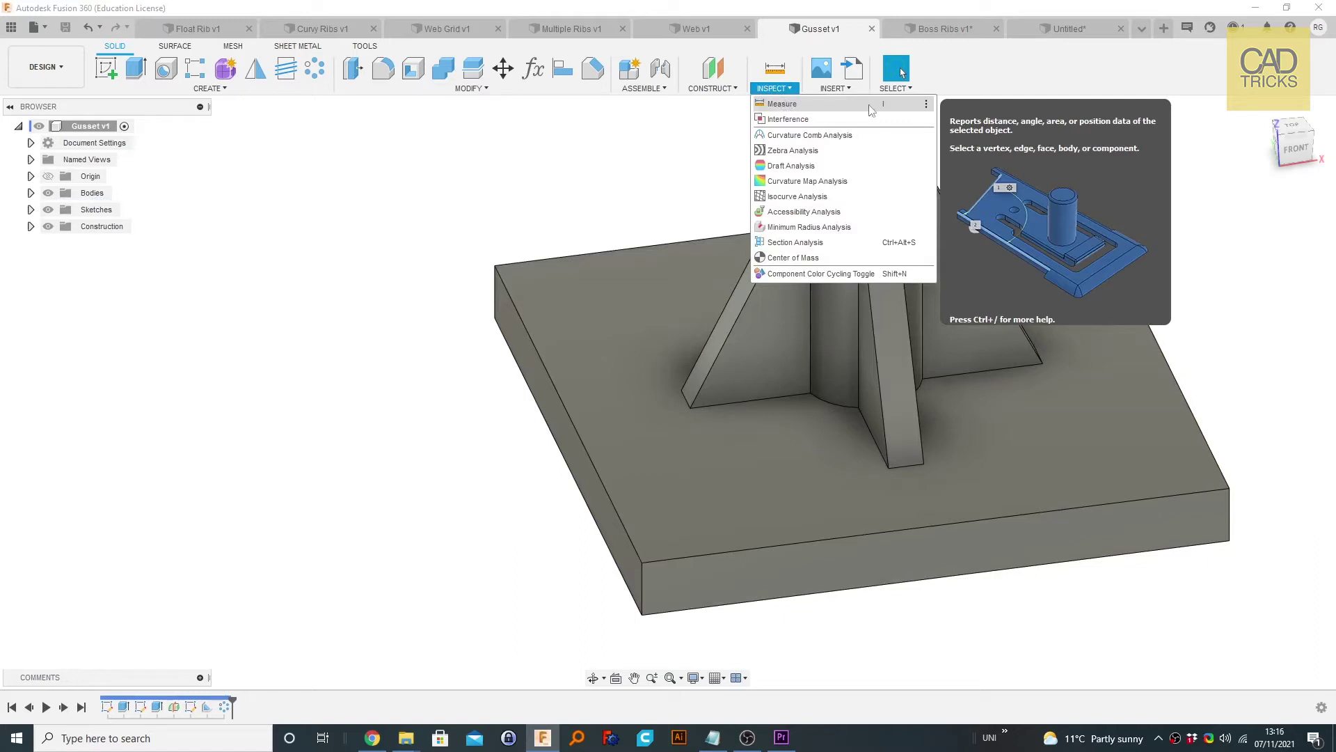
Measure 30.00 mm between two opposite rib tips using Measure with Show Snap Points unchecked
{"action": "left_click", "coordinate": [820, 106]}
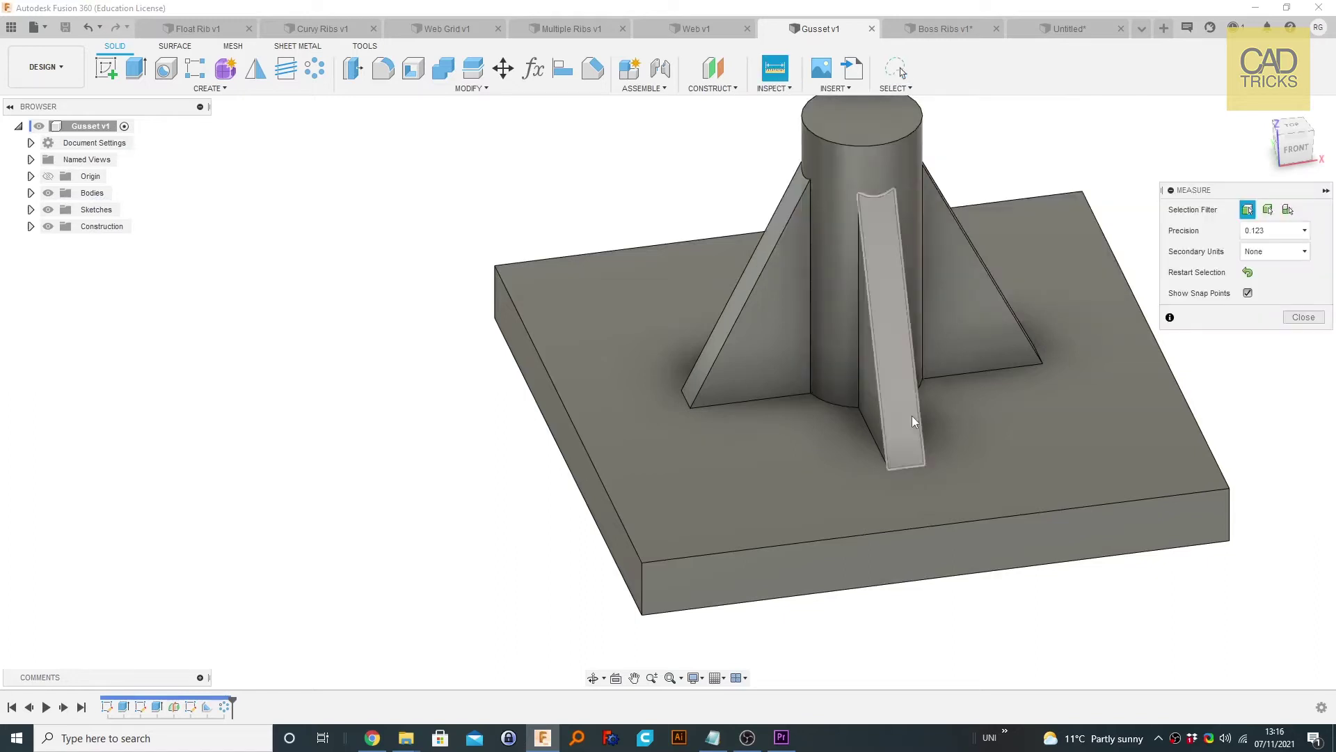
{"action": "left_click", "coordinate": [1248, 293]}
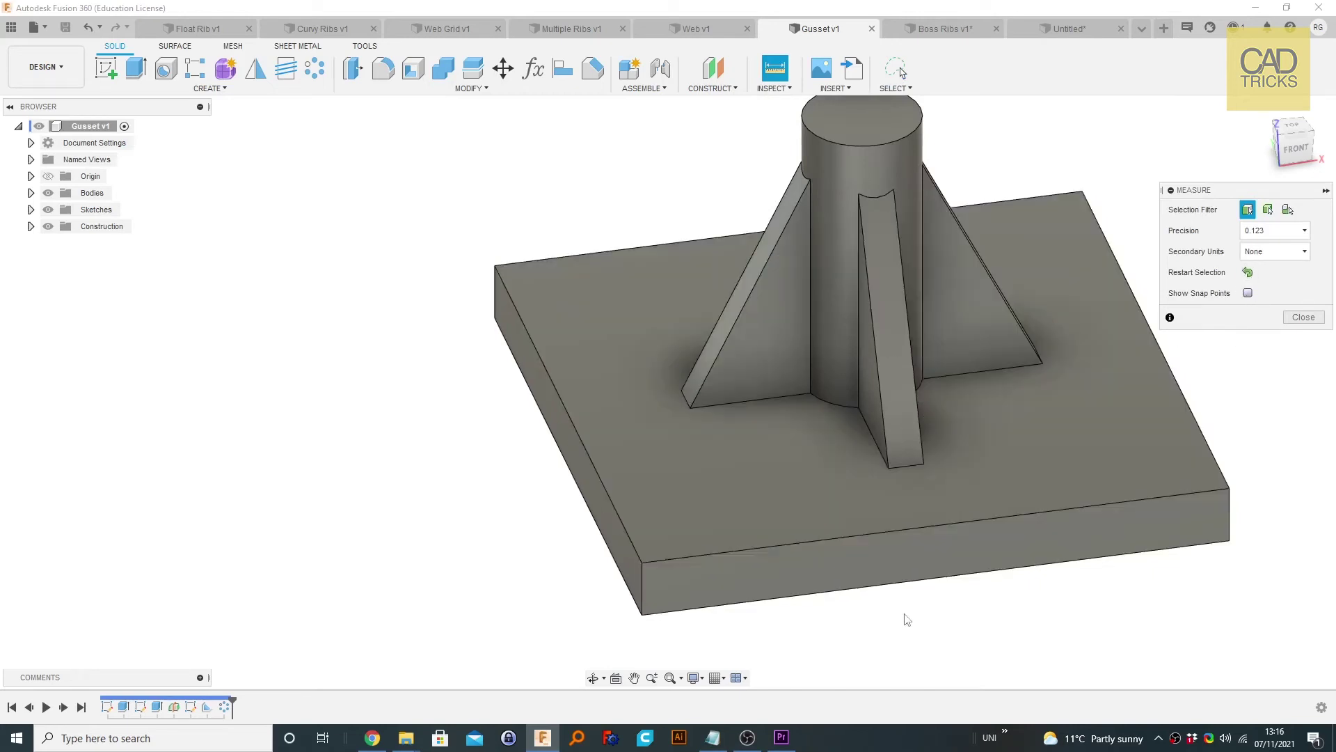
{"action": "middle_click_drag", "start_coordinate": [917, 630], "coordinate": [946, 643]}
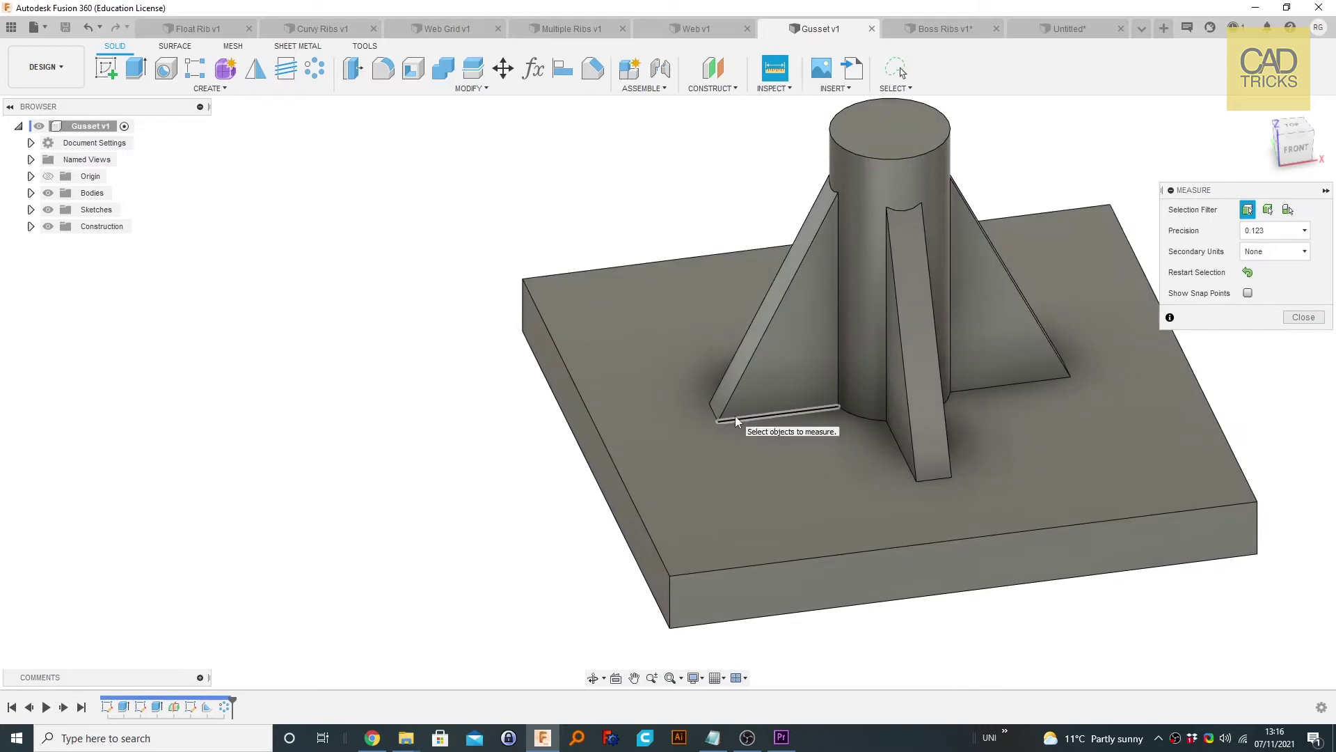
{"action": "left_click", "coordinate": [718, 422]}
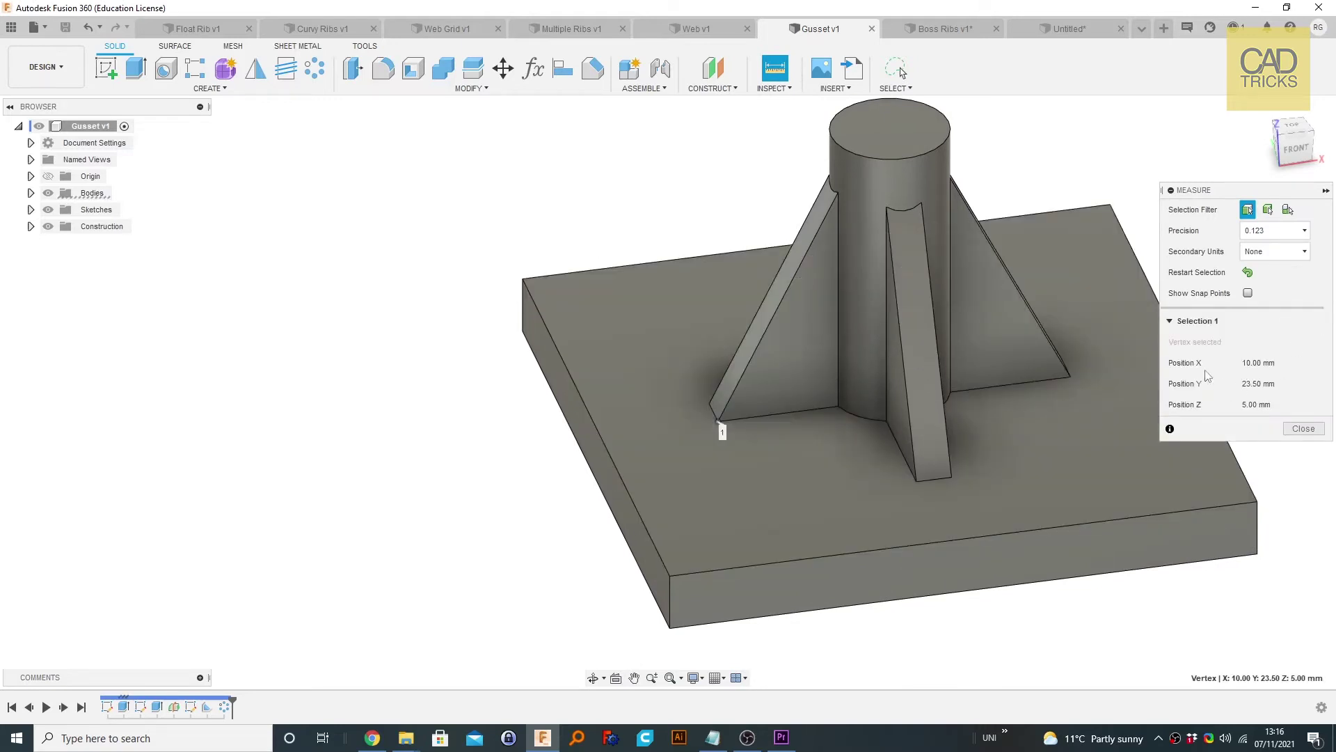
{"action": "left_click", "coordinate": [1069, 378]}
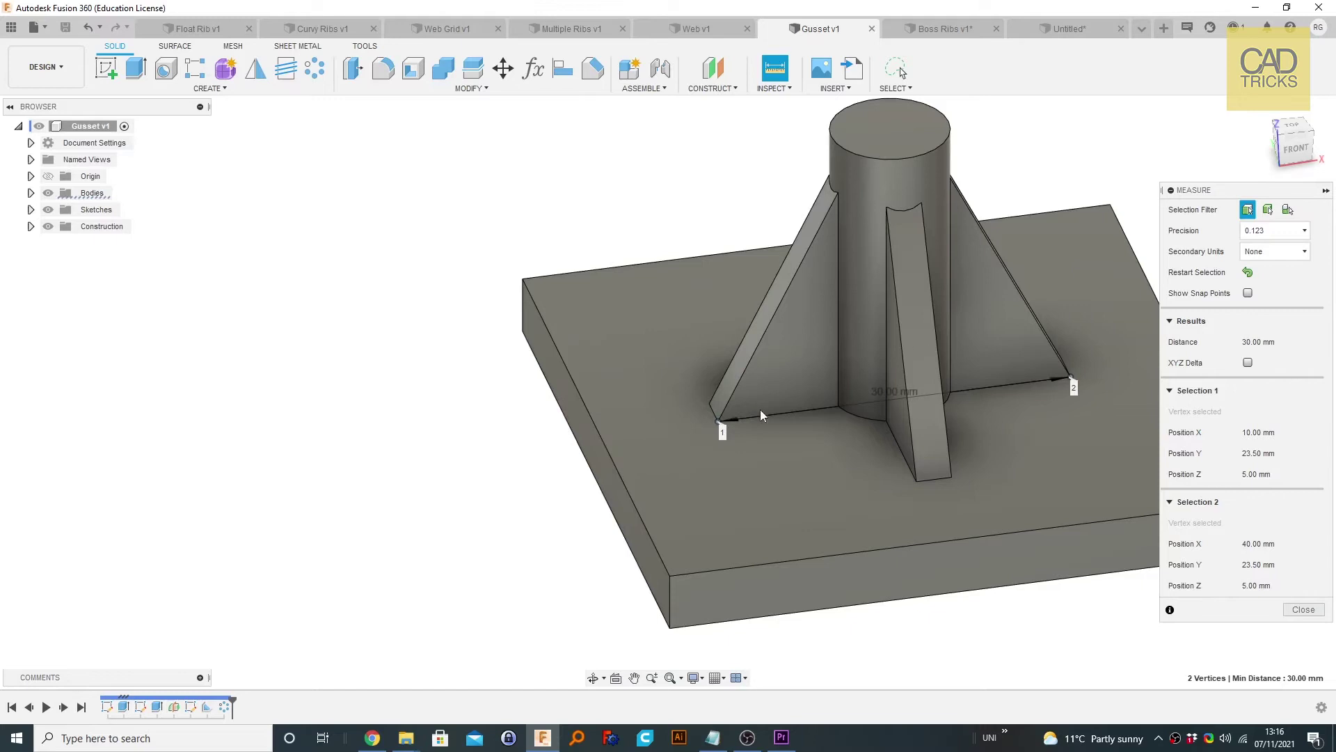
Toggle the XYZ delta breakdown on the current measurement, then restart the selection
{"action": "middle_click_drag", "start_coordinate": [734, 374], "coordinate": [827, 414], "text": "shift"}
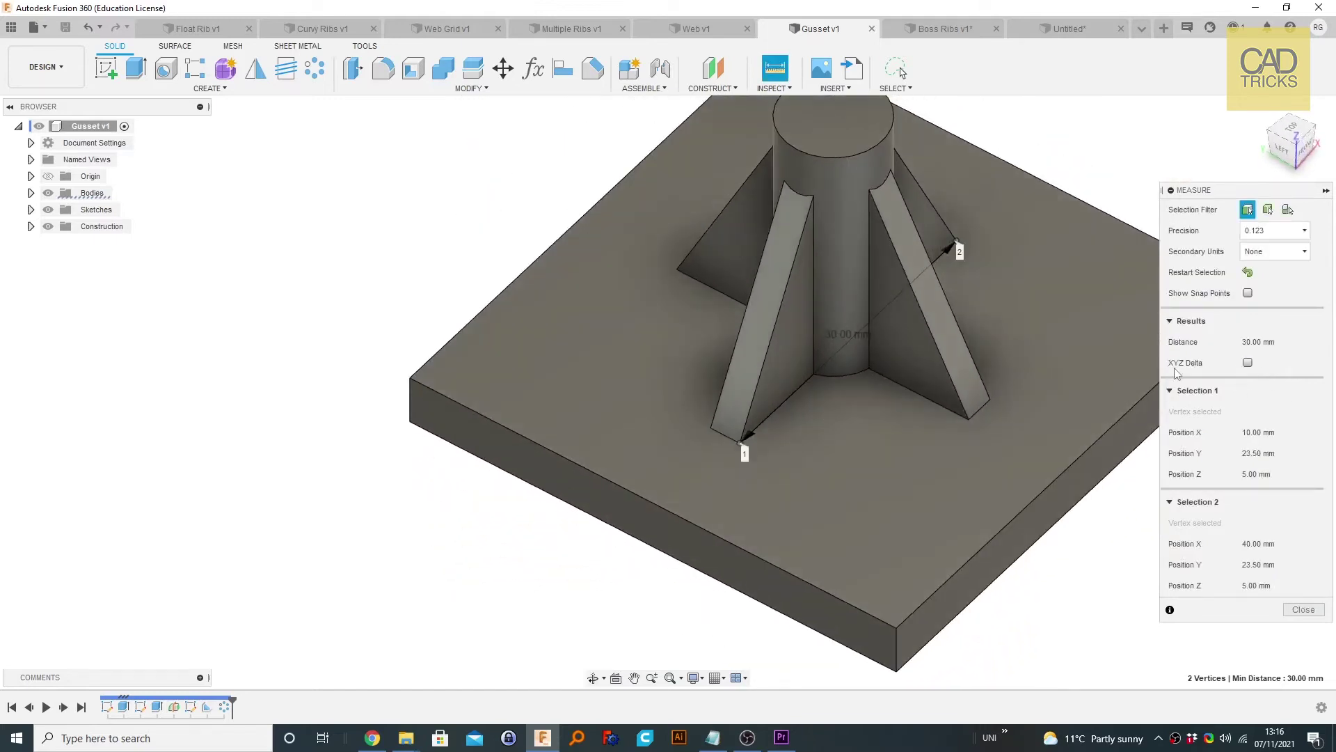
{"action": "left_click", "coordinate": [1248, 363]}
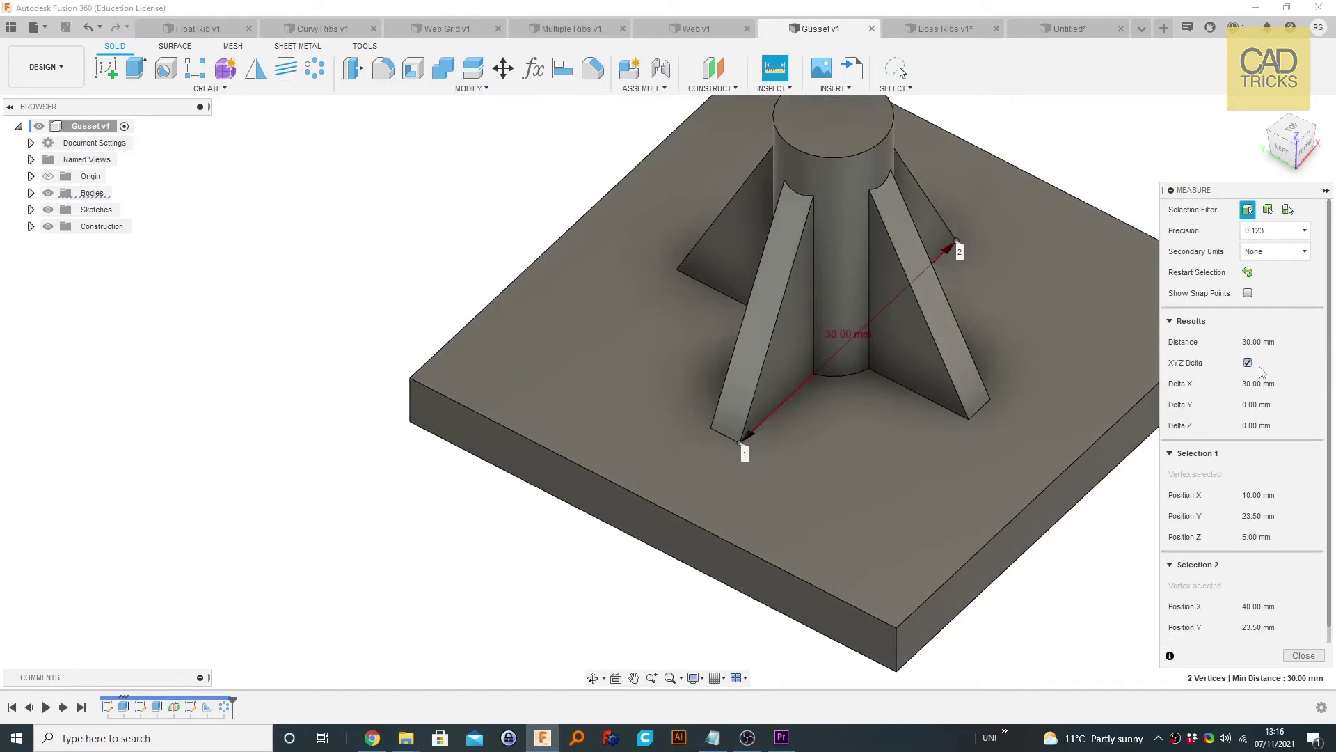
{"action": "left_click", "coordinate": [1248, 364]}
{"action": "left_click", "coordinate": [1249, 364]}
{"action": "left_click", "coordinate": [1248, 364]}
{"action": "left_click", "coordinate": [1248, 272]}
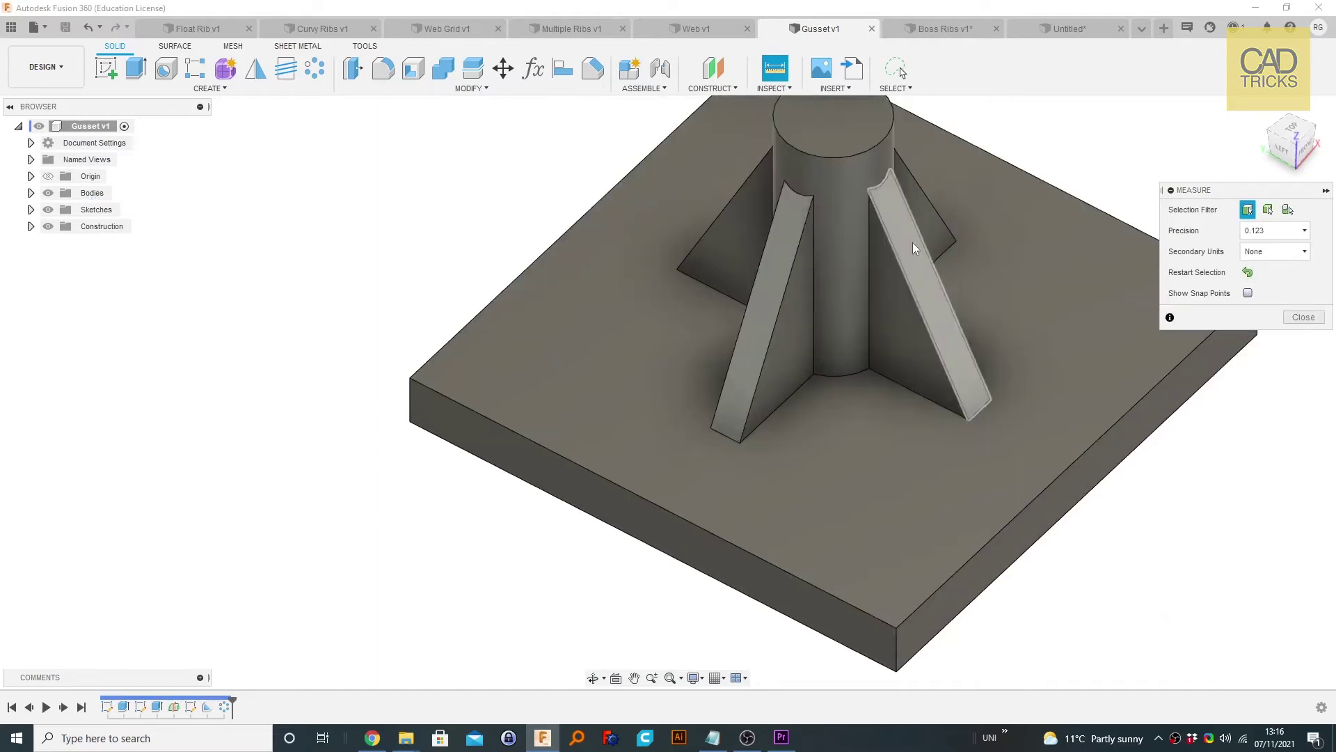
Measure 23.335 mm between adjacent gusset corners, showing 16.50 mm X and Y deltas
{"action": "middle_click_drag", "start_coordinate": [867, 282], "coordinate": [809, 244], "text": "shift"}
{"action": "left_click", "coordinate": [613, 307]}
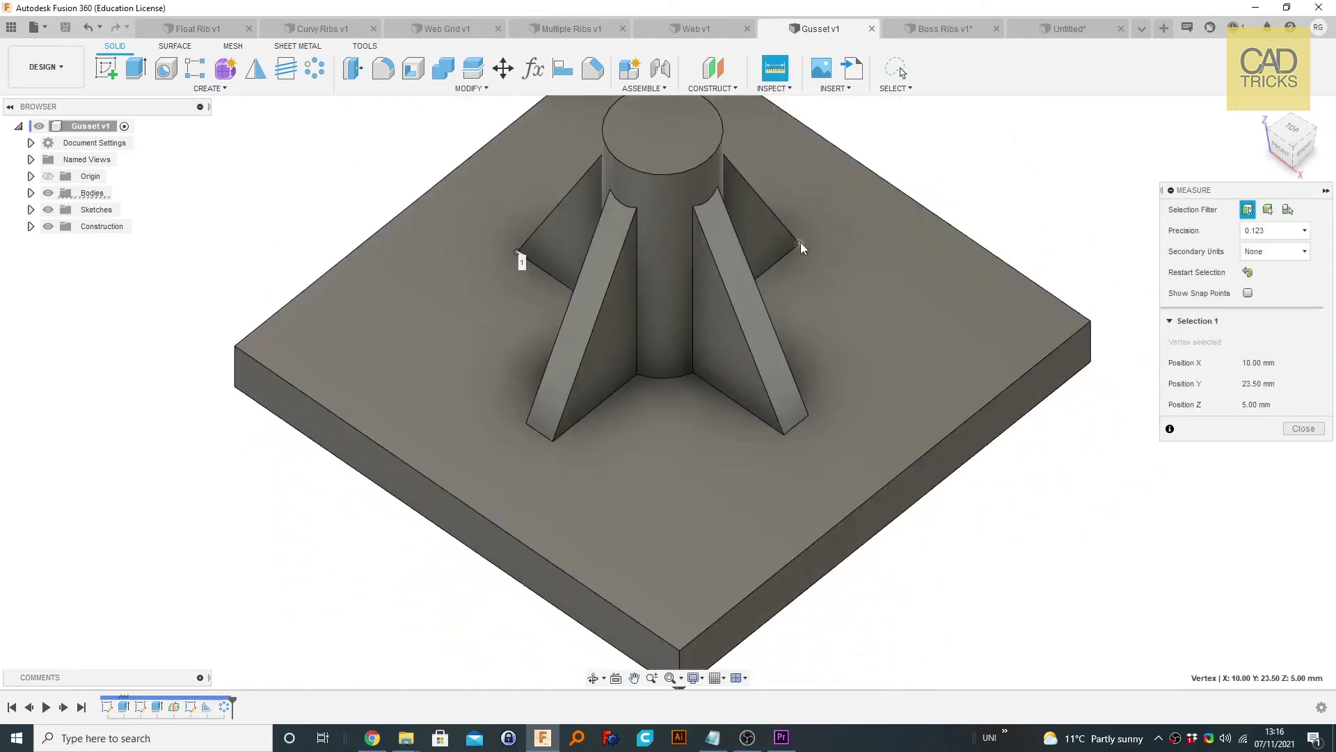
{"action": "left_click", "coordinate": [800, 242]}
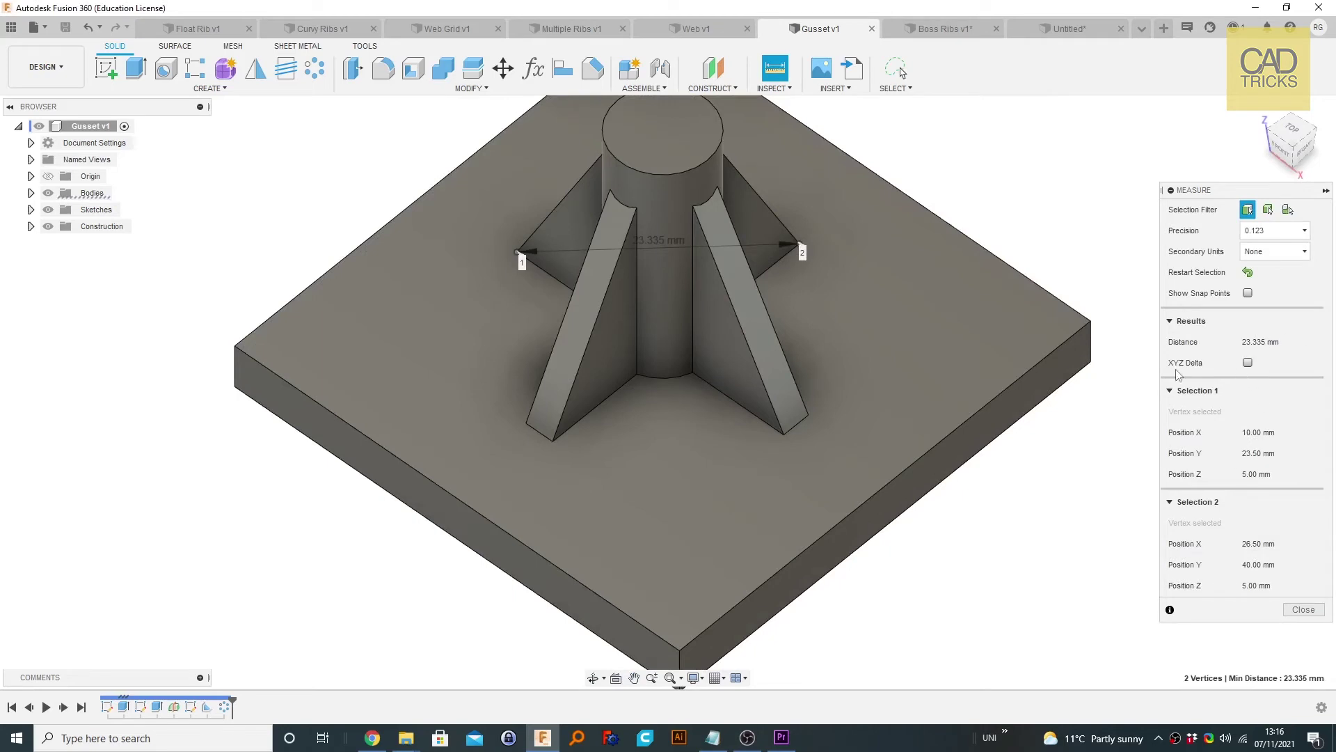
{"action": "left_click", "coordinate": [1248, 362]}
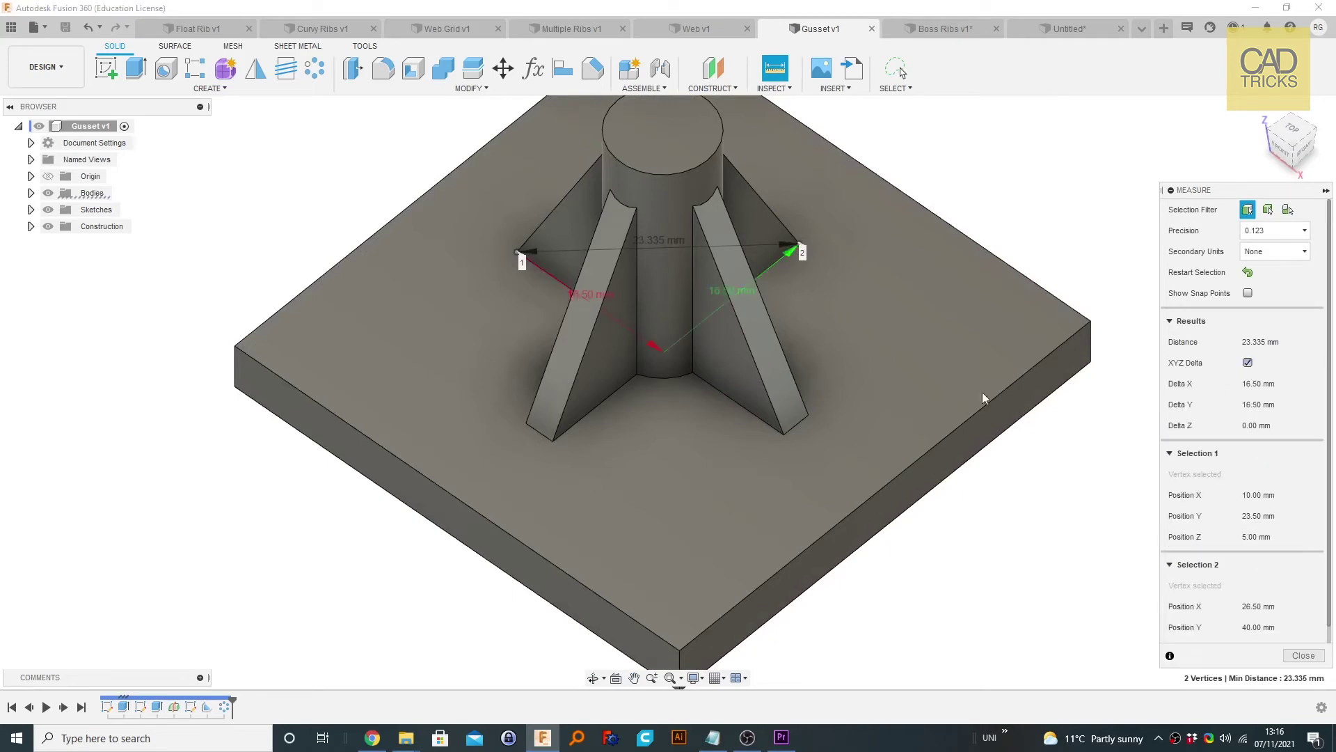
{"action": "middle_click_drag", "start_coordinate": [593, 322], "coordinate": [671, 299], "text": "shift"}
{"action": "middle_click_drag", "start_coordinate": [837, 482], "coordinate": [778, 470], "text": "shift"}
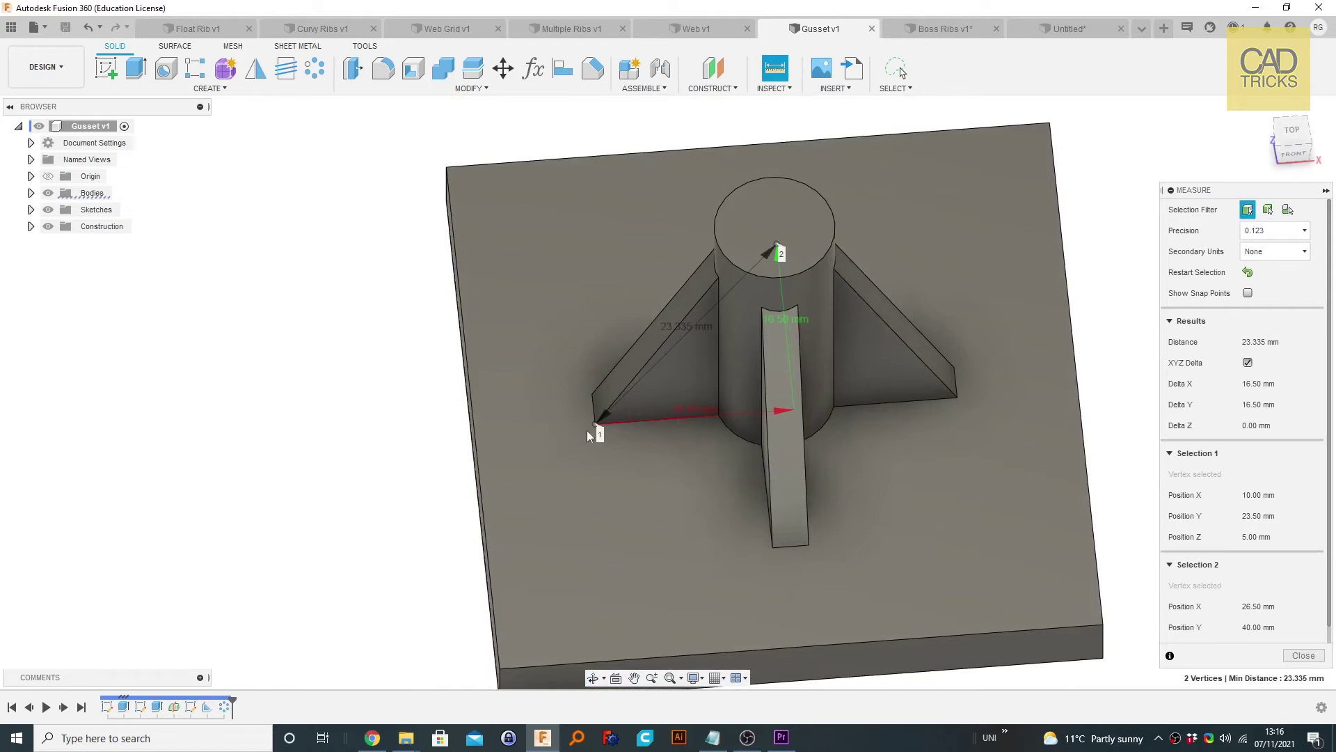
{"action": "middle_click_drag", "start_coordinate": [596, 431], "coordinate": [624, 486]}
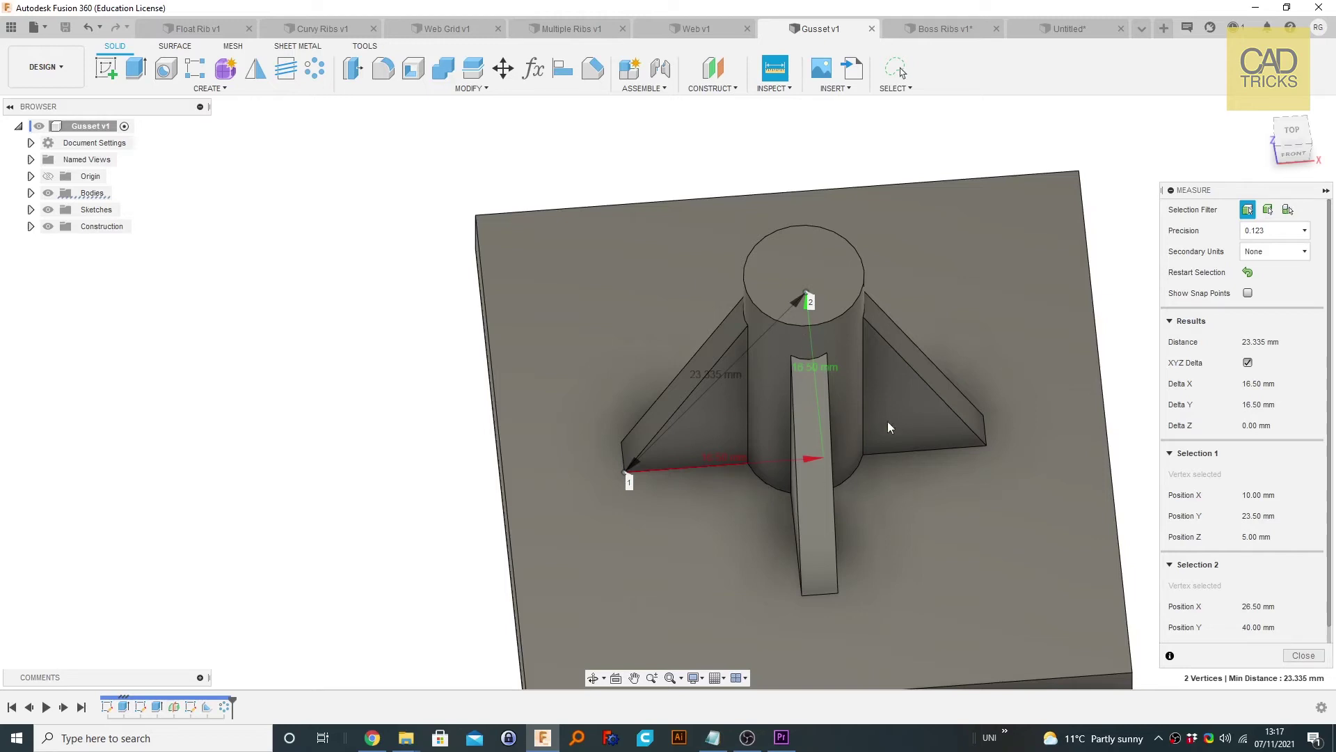
{"action": "middle_click_drag", "start_coordinate": [876, 436], "coordinate": [843, 540], "text": "shift"}
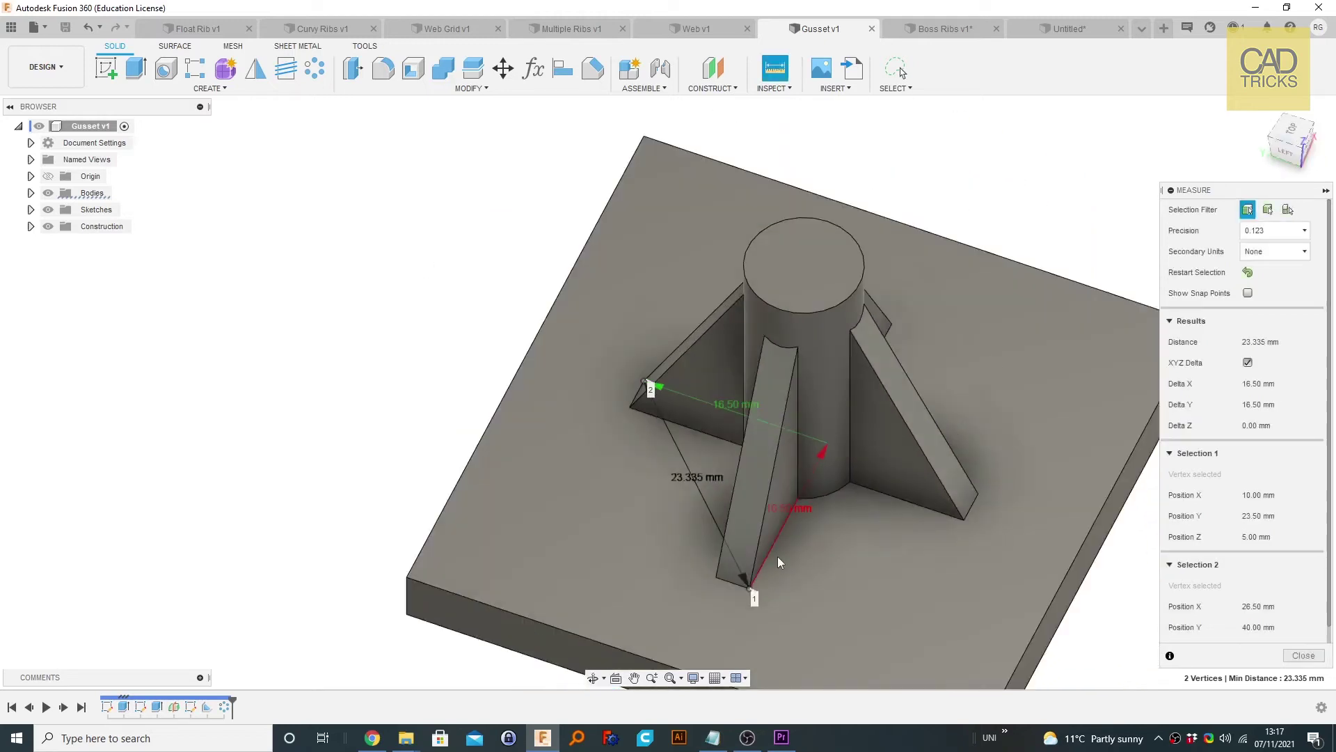
{"action": "middle_click_drag", "start_coordinate": [928, 554], "coordinate": [920, 456]}
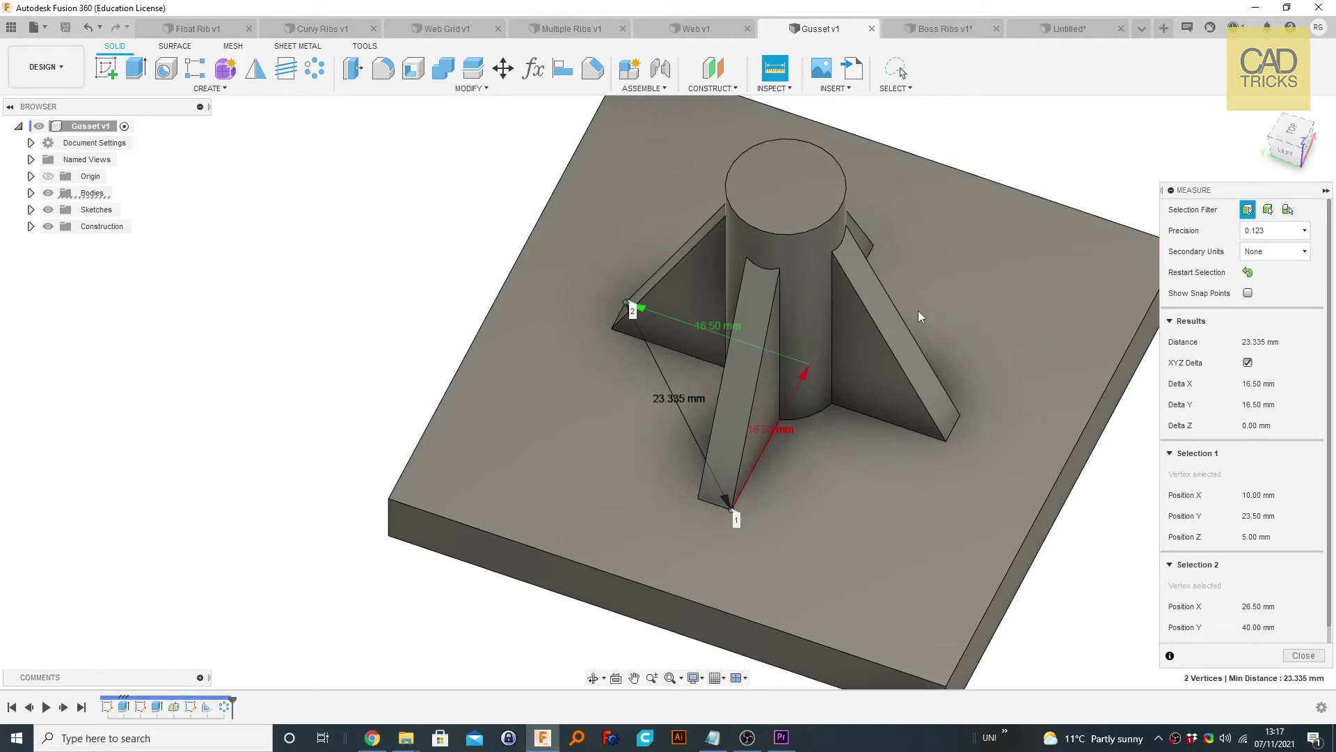
Restart the Measure selection and pan the model right and down
{"action": "left_click", "coordinate": [1249, 273]}
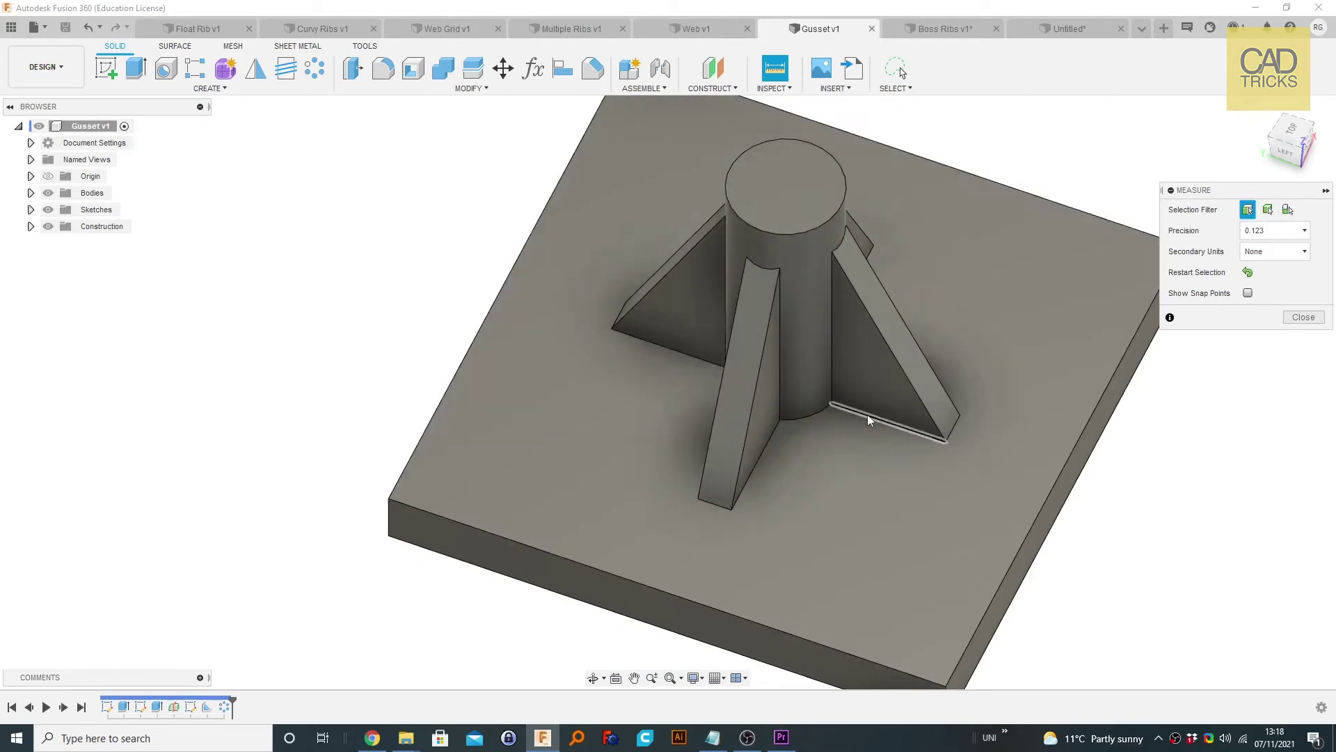
{"action": "middle_click_drag", "start_coordinate": [887, 452], "coordinate": [779, 537]}
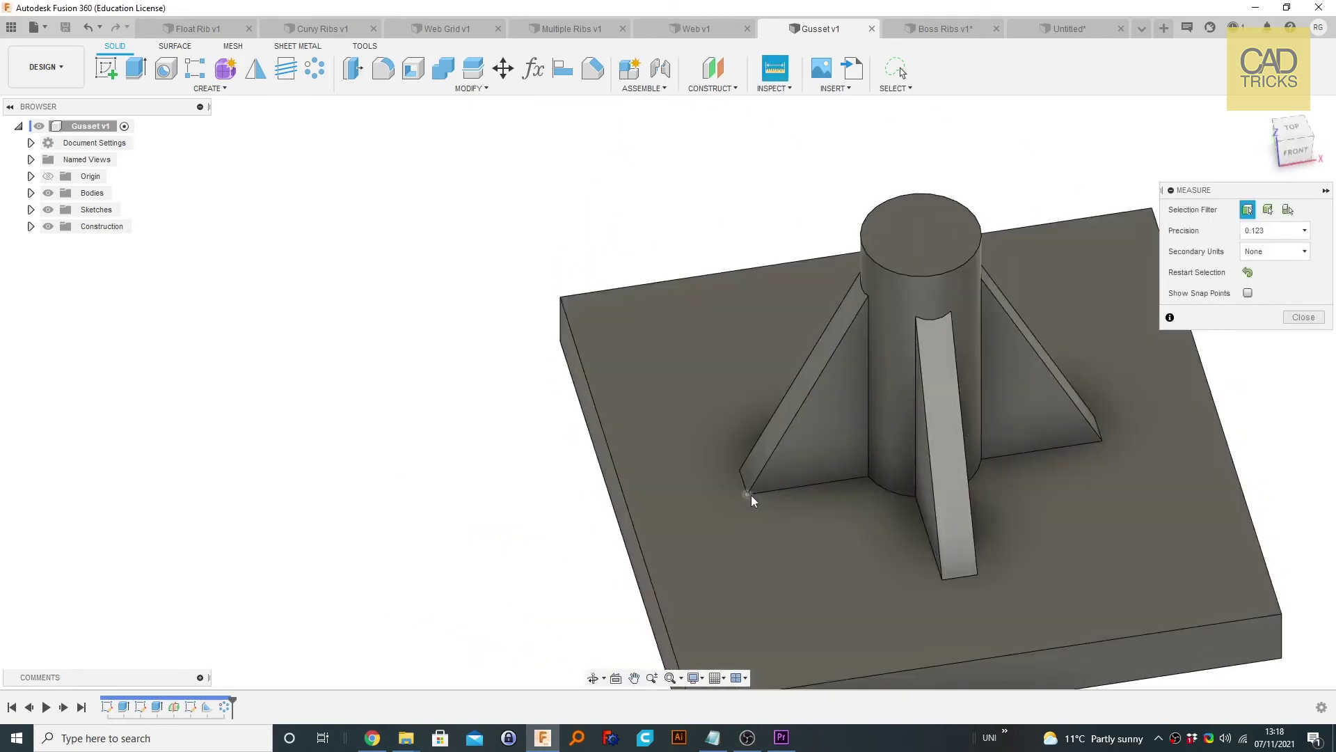
{"action": "middle_click_drag", "start_coordinate": [987, 561], "coordinate": [988, 561]}
With snap points on, measure 19.77 mm between both gusset base-edge midpoints, XYZ Delta off
{"action": "left_click", "coordinate": [1248, 293]}
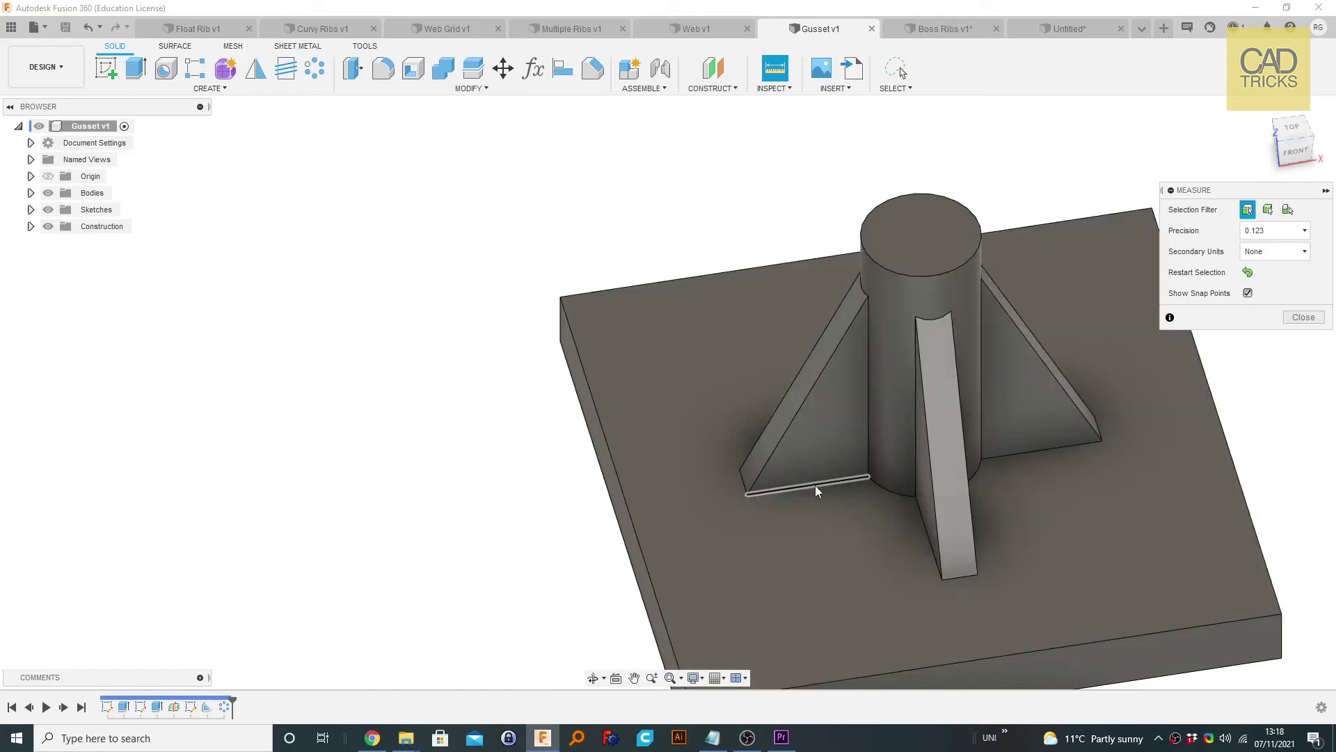
{"action": "left_click", "coordinate": [808, 486]}
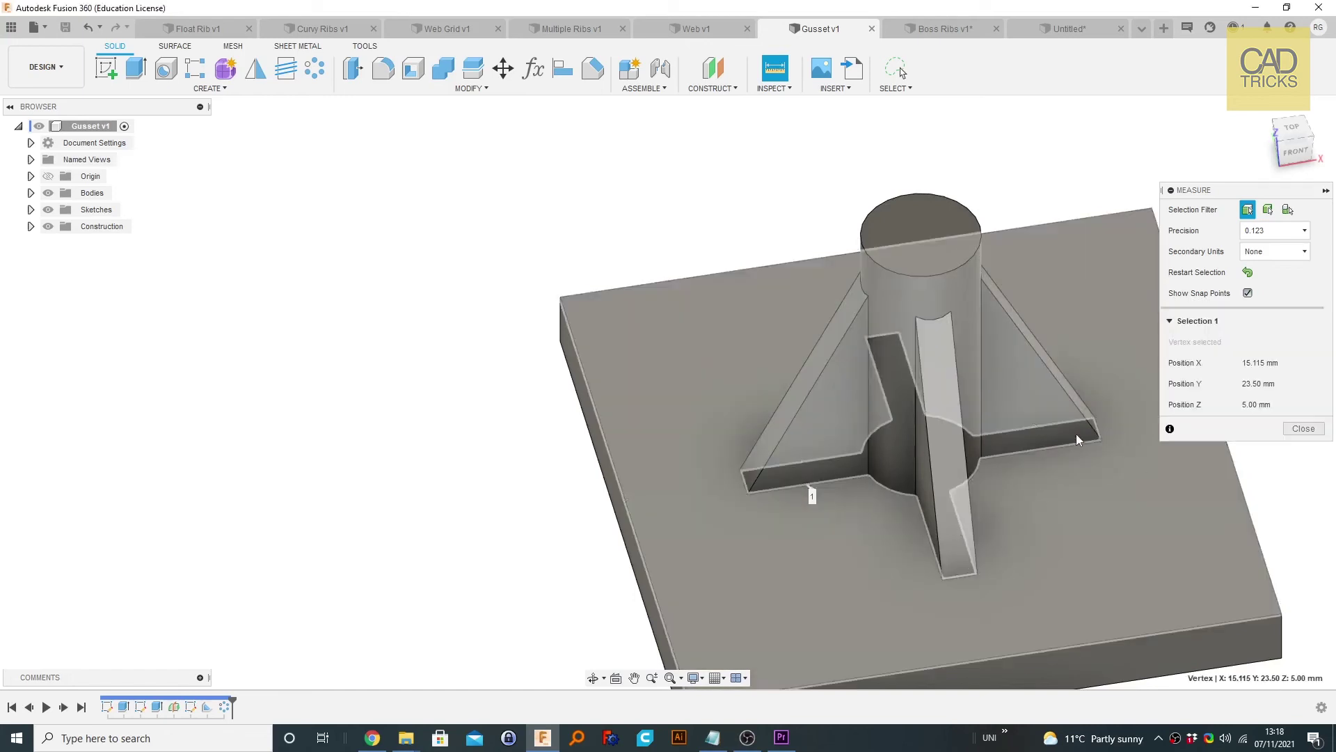
{"action": "left_click", "coordinate": [1042, 451]}
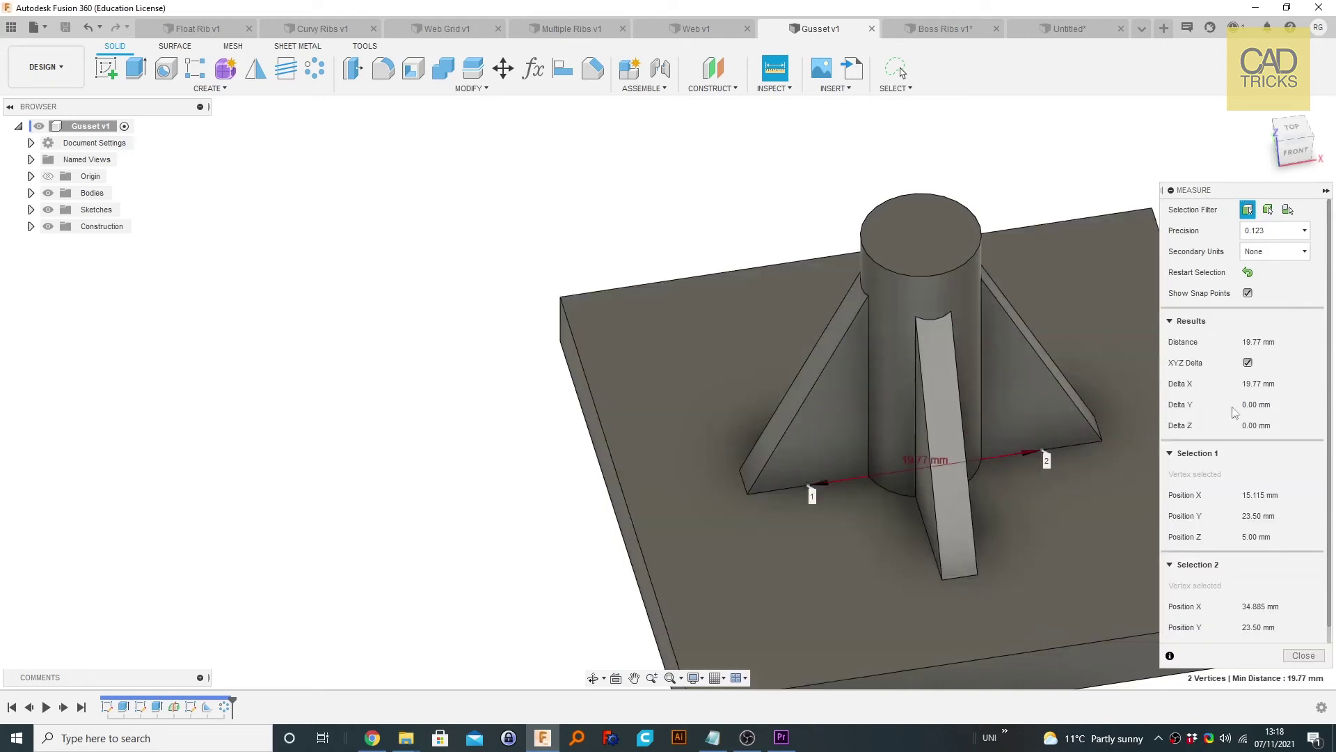
{"action": "left_click", "coordinate": [1248, 363]}
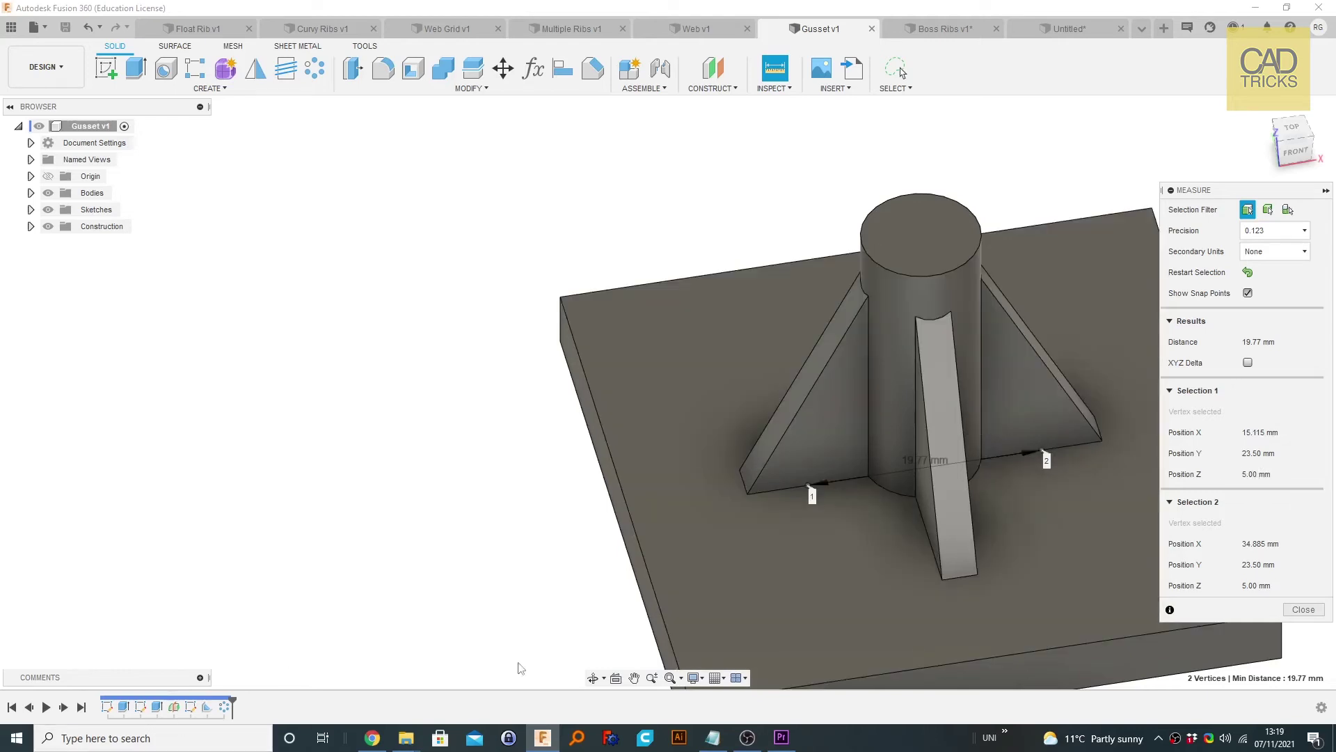
Search Windows for 19.77 mm to get its 0.0198 metre conversion
{"action": "left_click", "coordinate": [160, 736]}
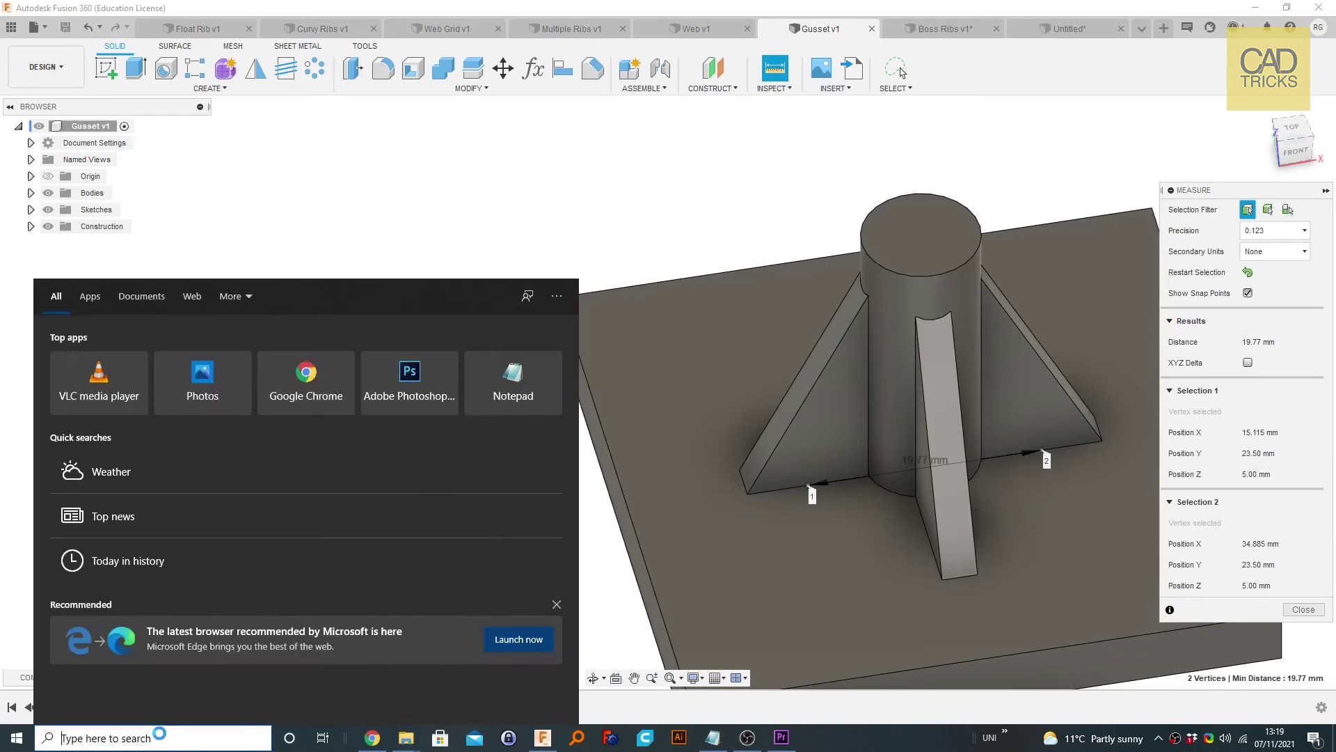
{"action": "type", "text": "19.77"}
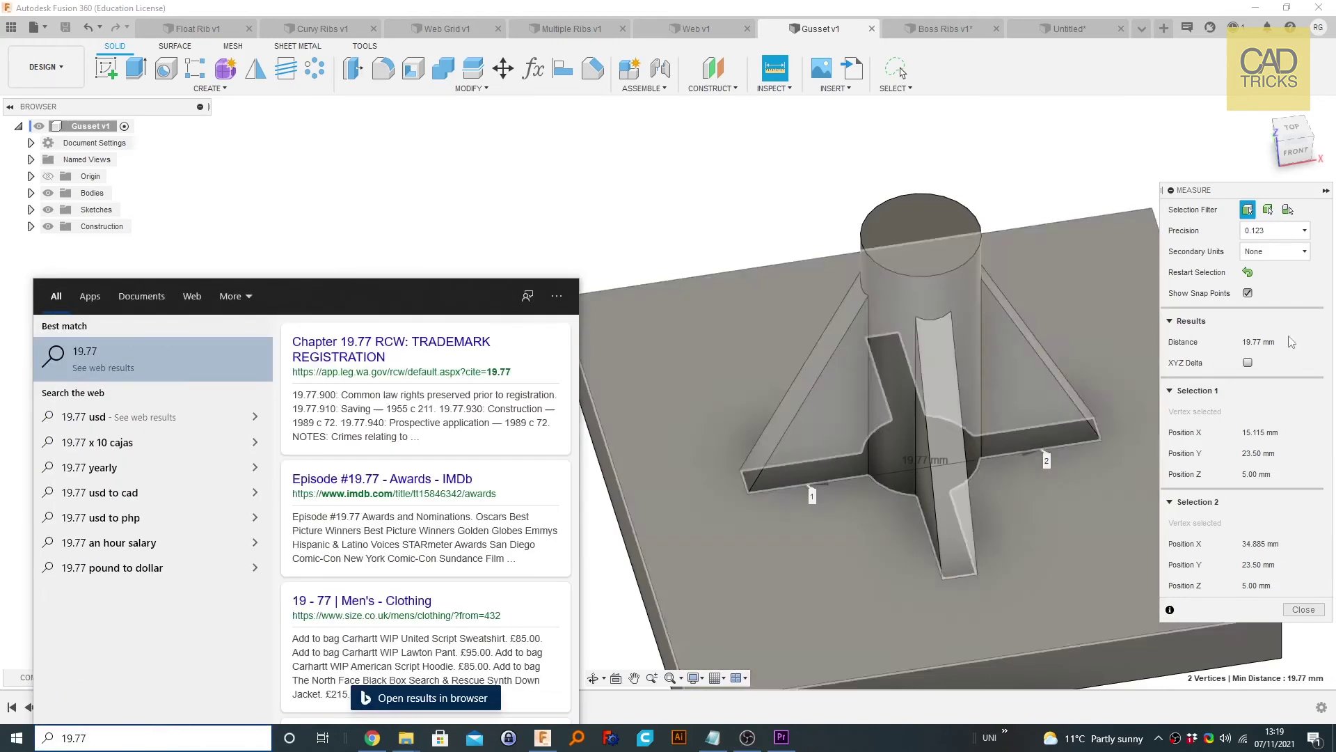
{"action": "key", "text": "Escape"}
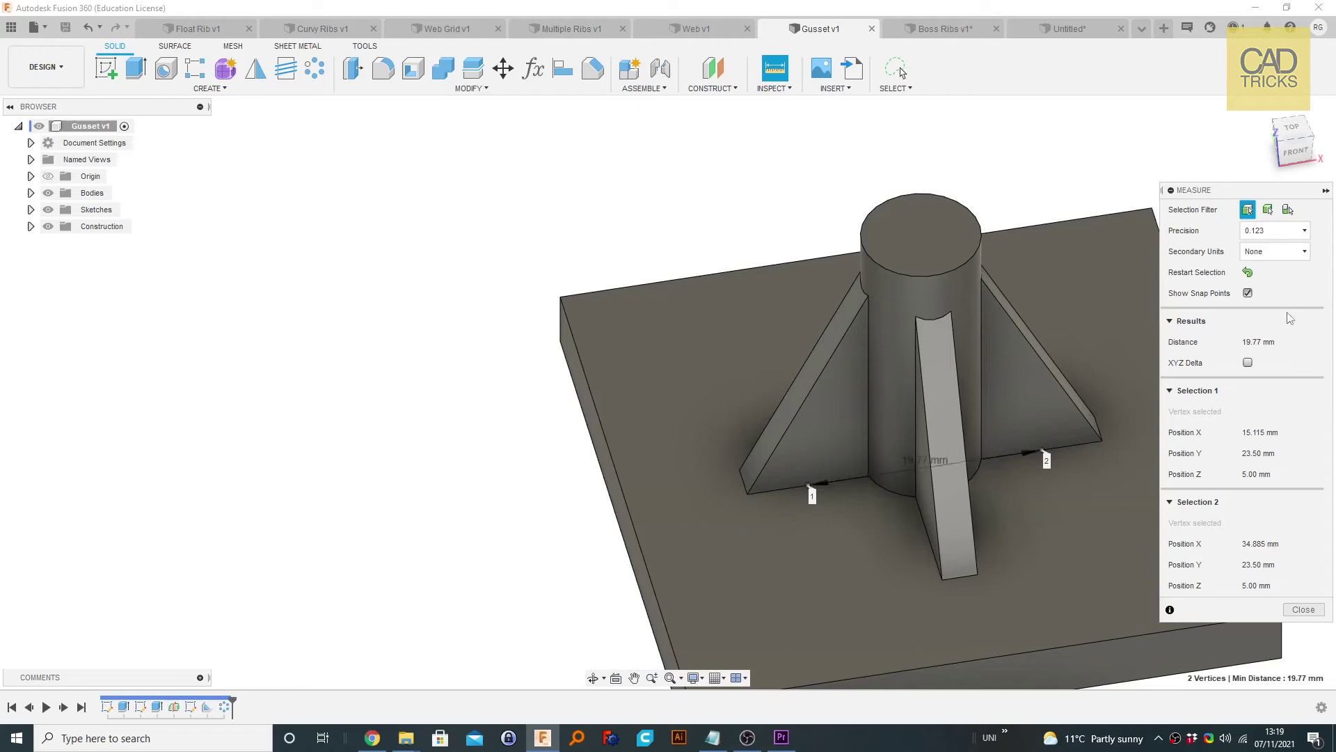
{"action": "left_click", "coordinate": [1258, 342]}
{"action": "left_click", "coordinate": [105, 738]}
{"action": "type", "text": "19.77 mm"}
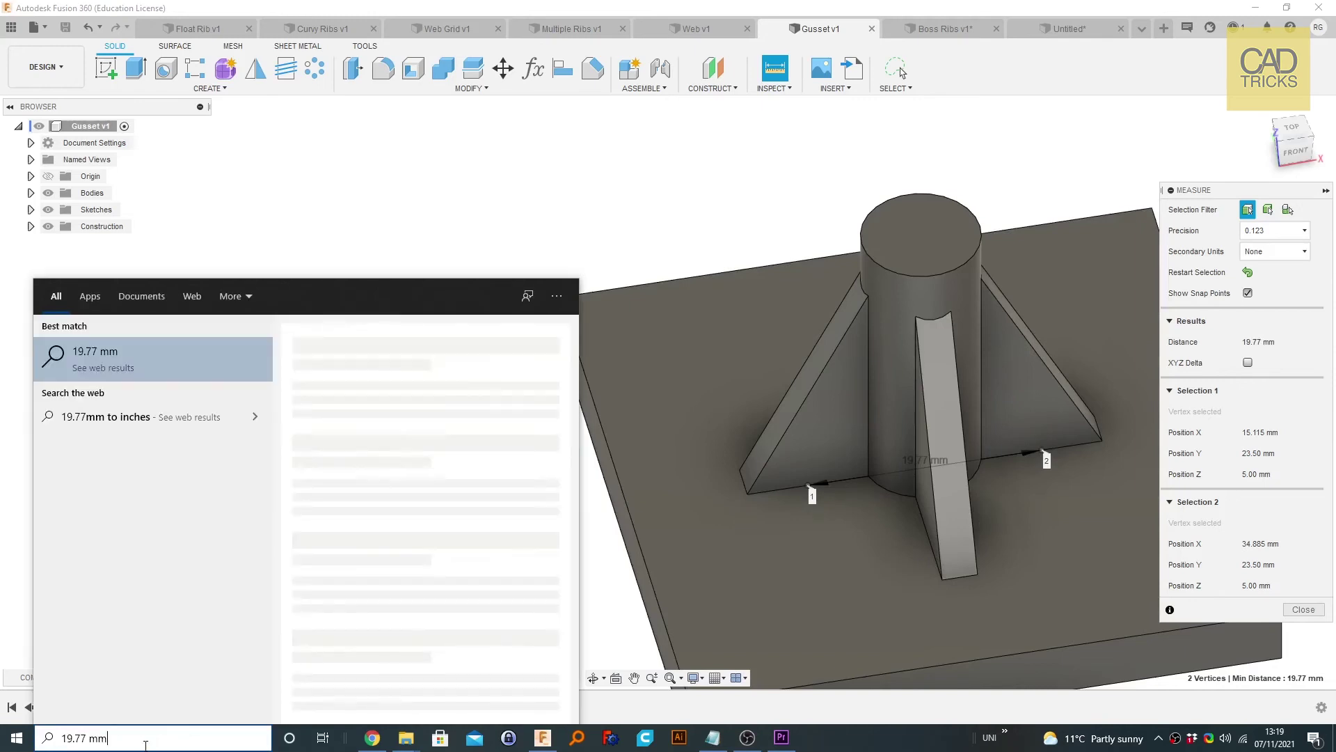
{"action": "triple_click", "coordinate": [103, 737]}
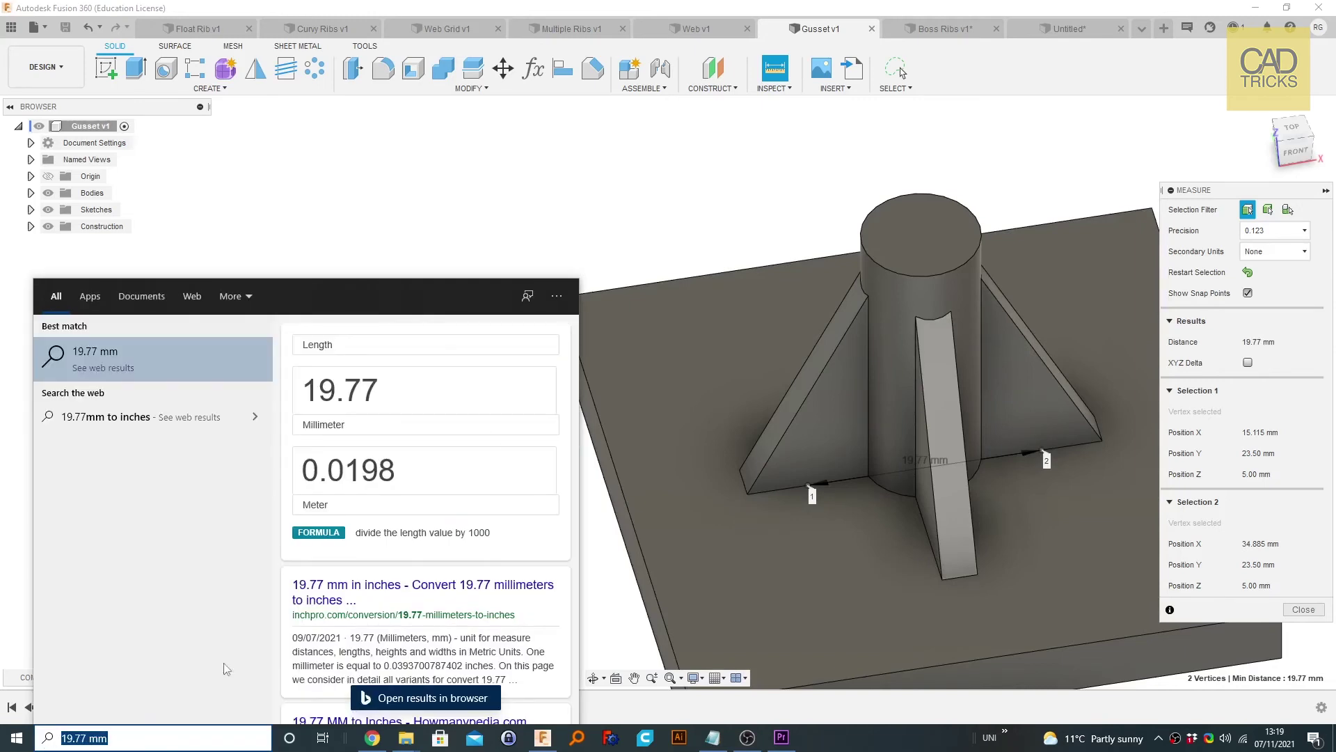
Close Windows Search, pick a third vertex at the right gusset, then restart the Measure selection
{"action": "left_click", "coordinate": [1319, 288]}
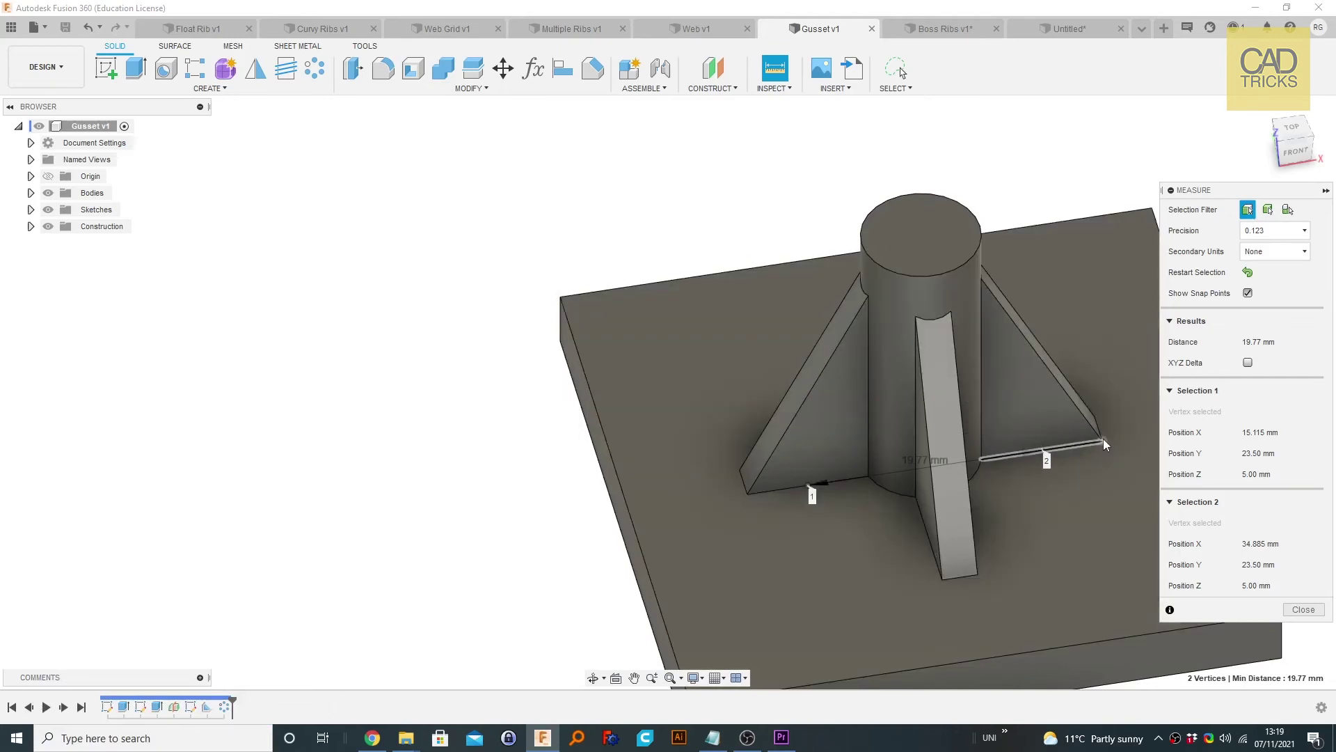
{"action": "left_click", "coordinate": [1104, 439]}
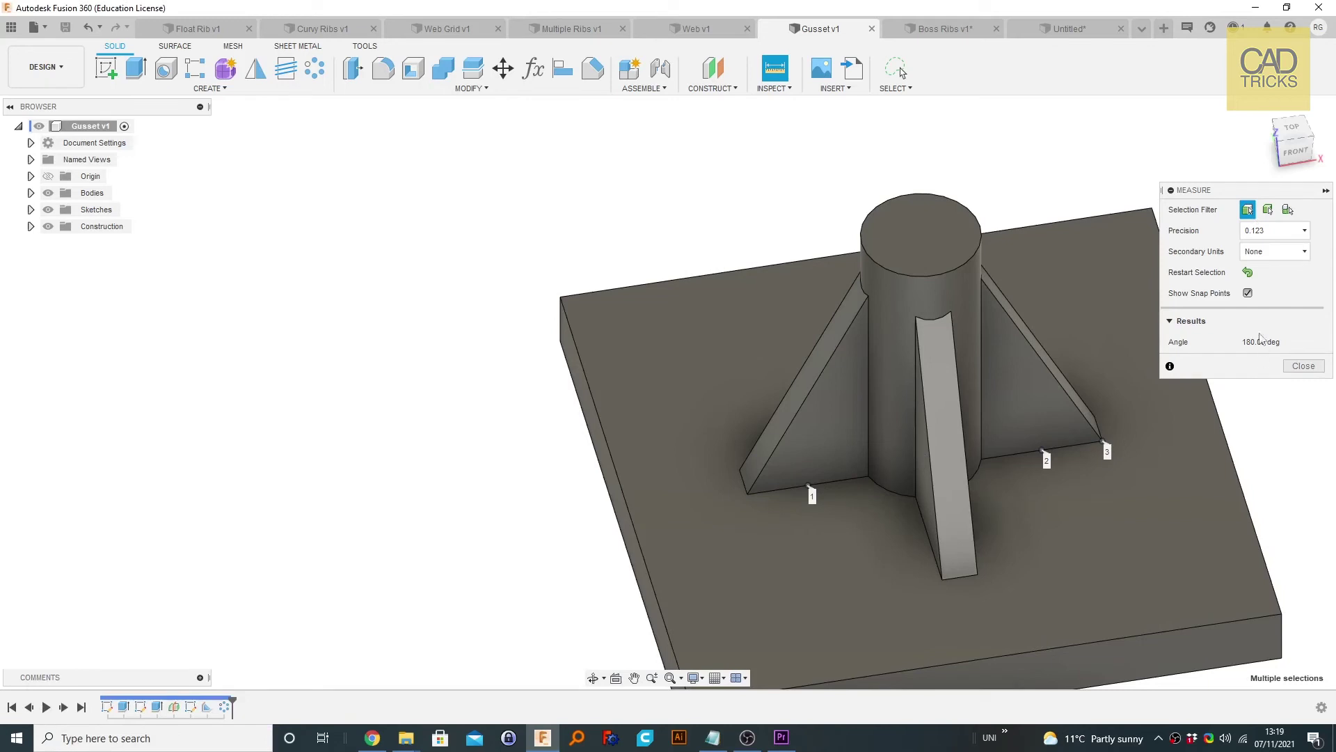
{"action": "left_click", "coordinate": [1248, 272]}
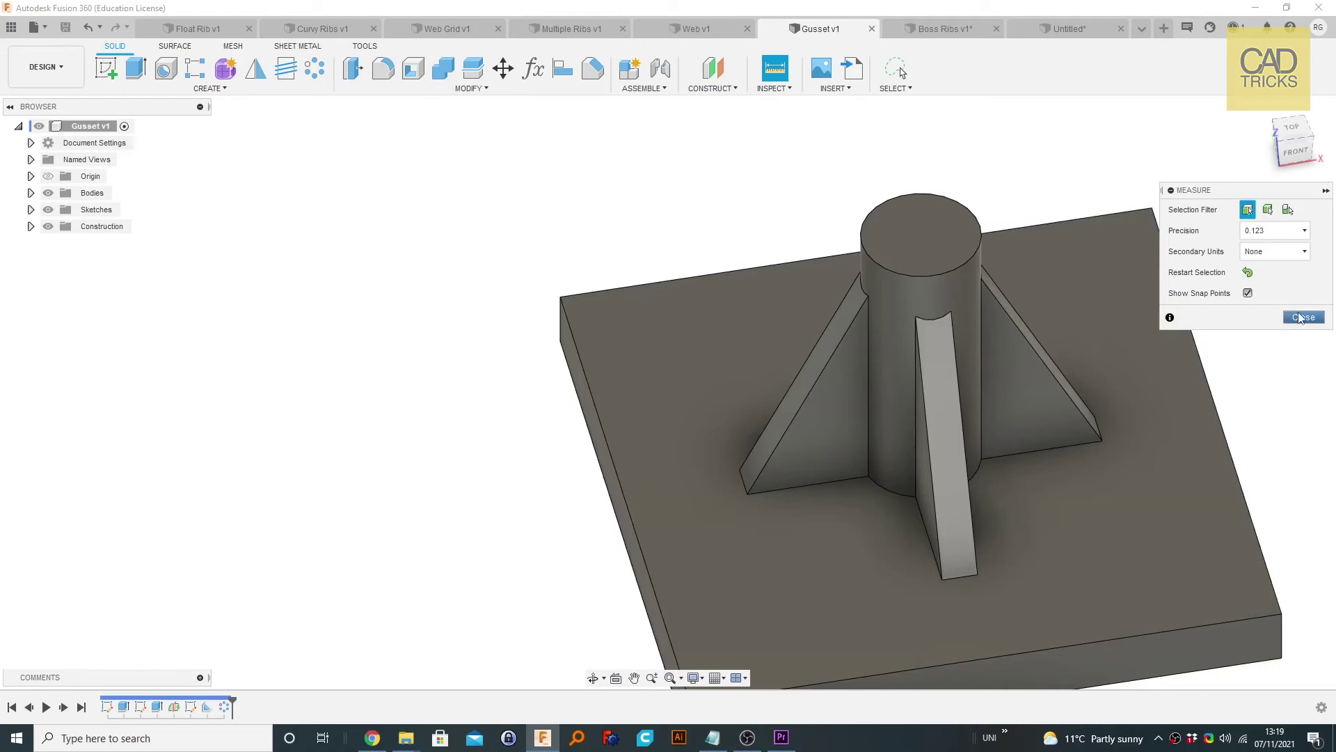
Reopen Measure on the cylinder's top edge and copy its 10.00 mm diameter
{"action": "left_click", "coordinate": [1300, 318]}
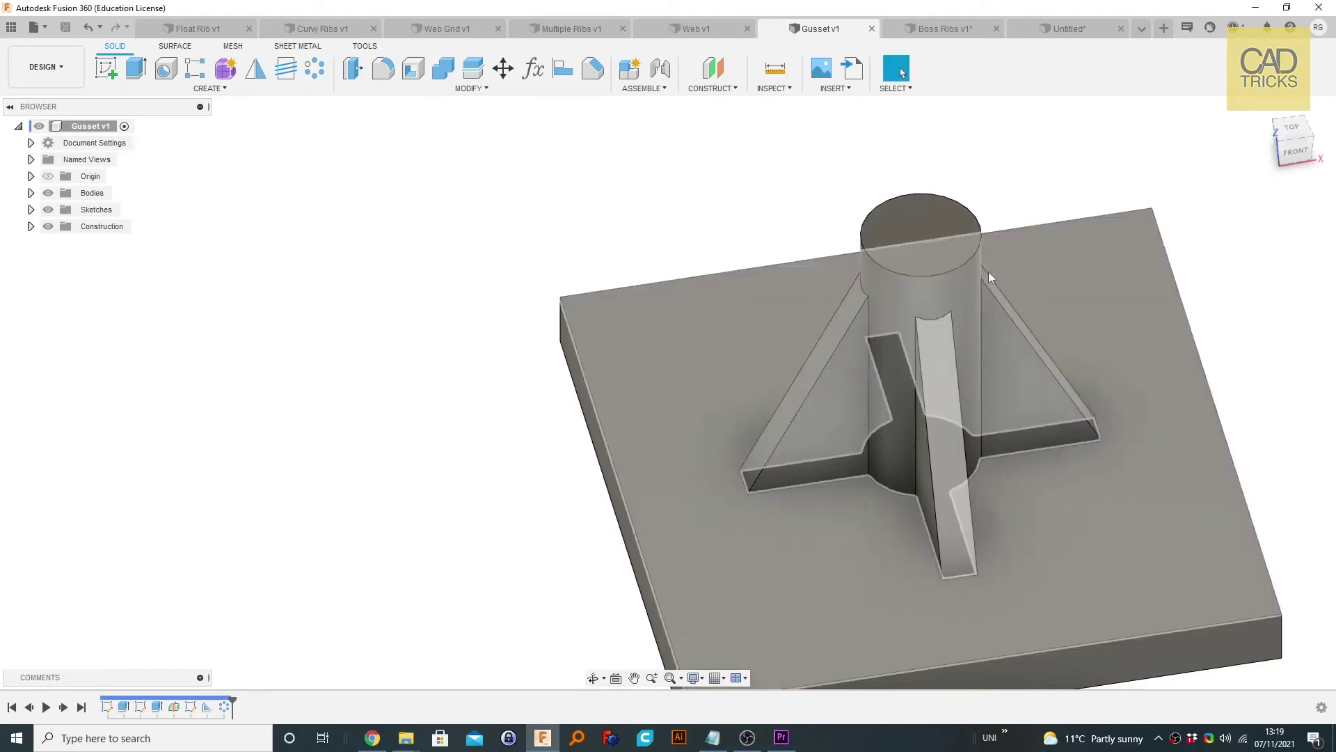
{"action": "left_click", "coordinate": [772, 89]}
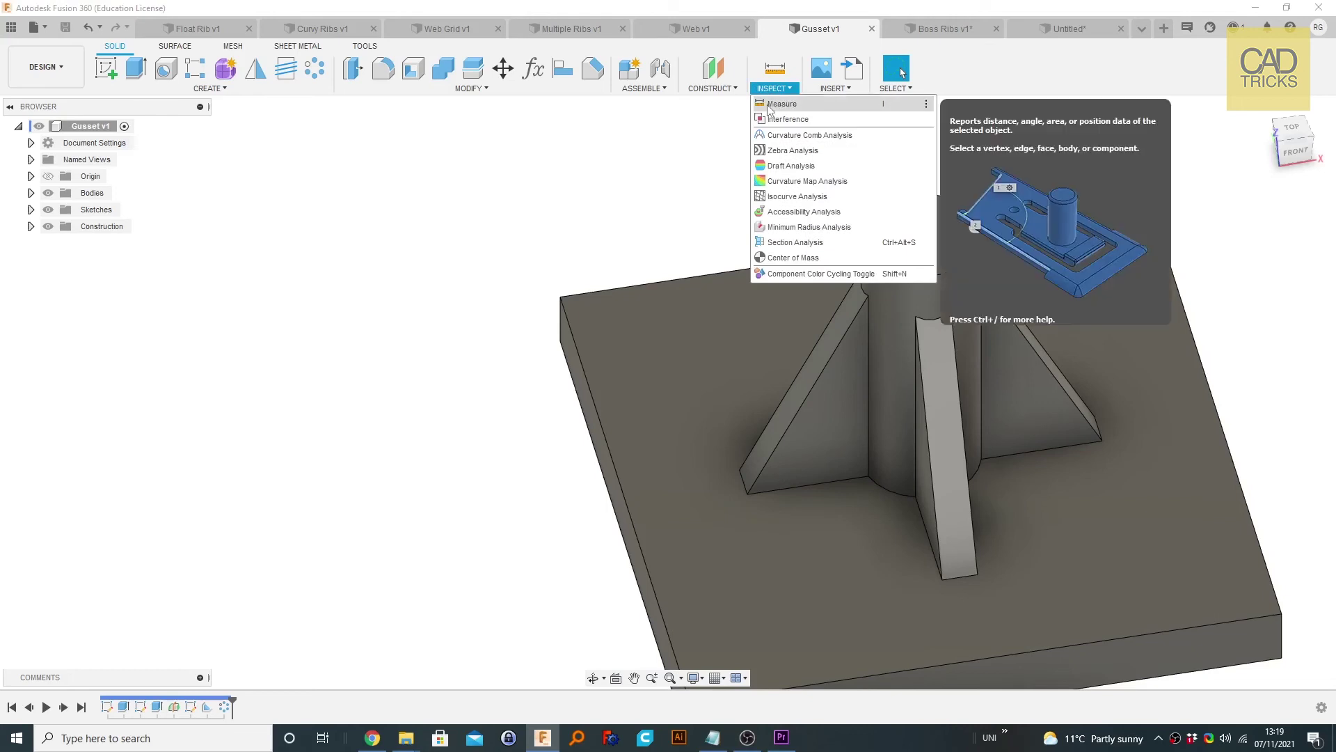
{"action": "left_click", "coordinate": [769, 105]}
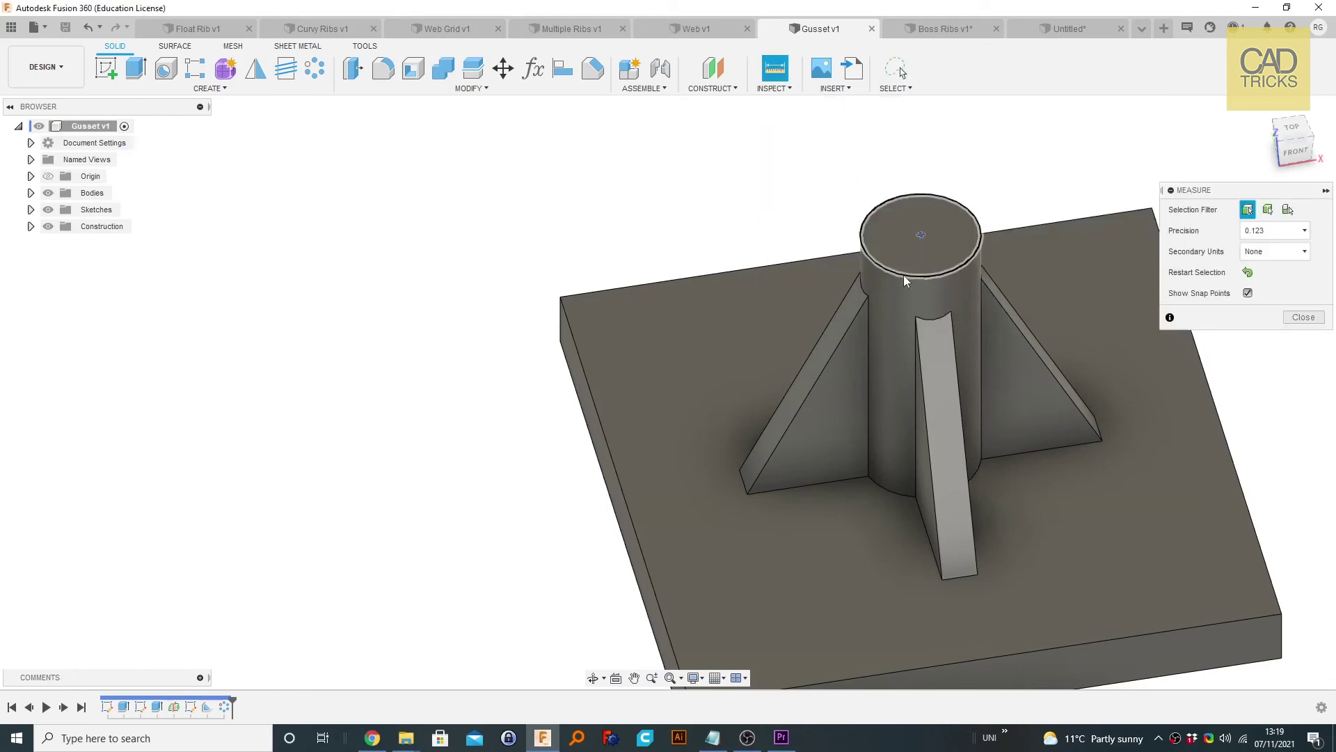
{"action": "left_click", "coordinate": [903, 275]}
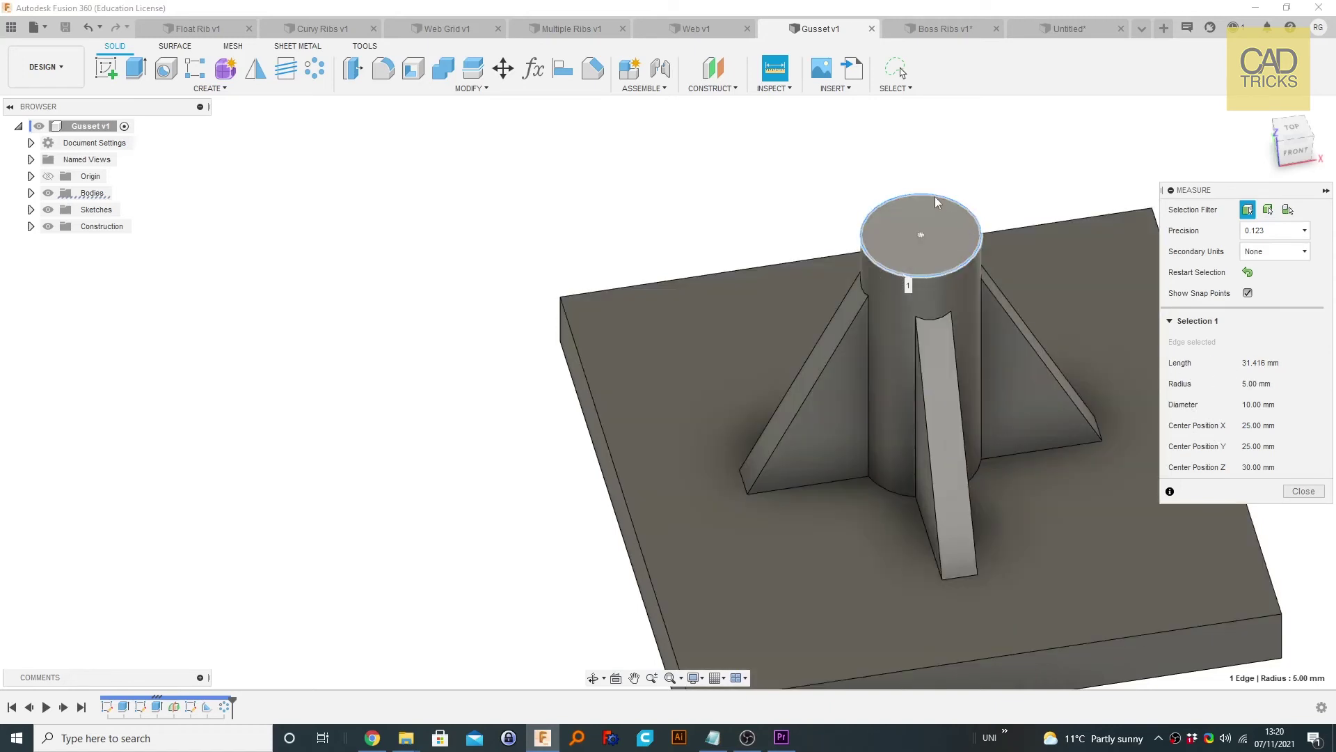
{"action": "left_click", "coordinate": [1268, 417]}
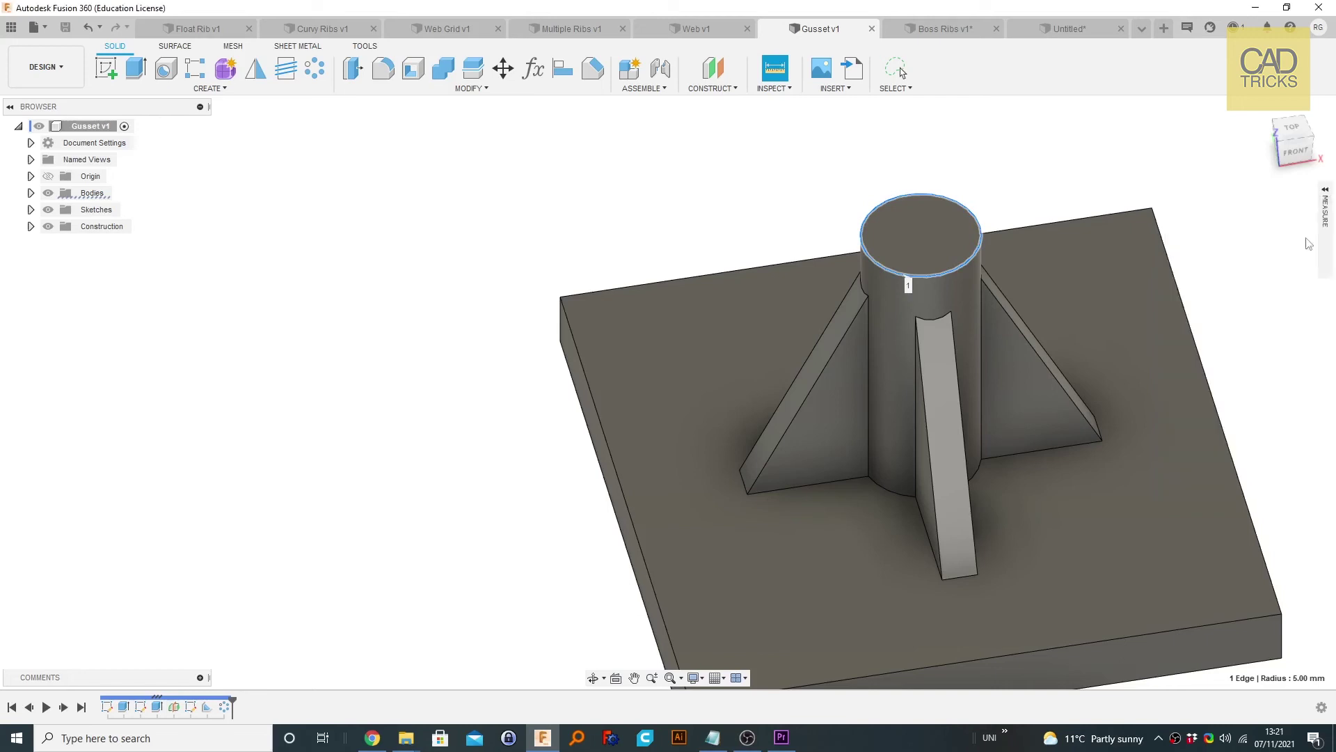
Zoom out, recentre the model, clear the selection and orbit to an isometric angle
{"action": "scroll", "coordinate": [1169, 498], "scroll_direction": "down", "scroll_amount": 5}
{"action": "middle_click_drag", "start_coordinate": [1202, 516], "coordinate": [1049, 384]}
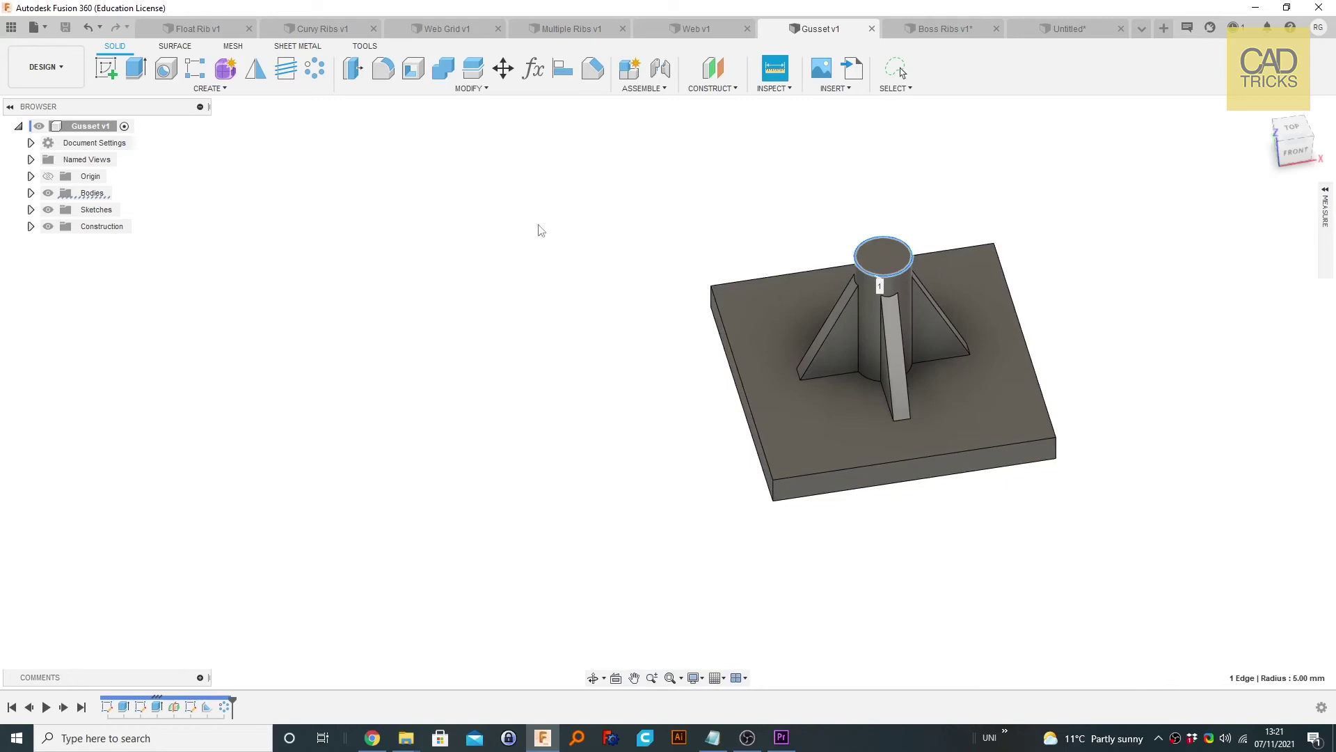
{"action": "left_click", "coordinate": [1113, 334]}
{"action": "middle_click_drag", "start_coordinate": [1113, 334], "coordinate": [883, 286], "text": "shift"}
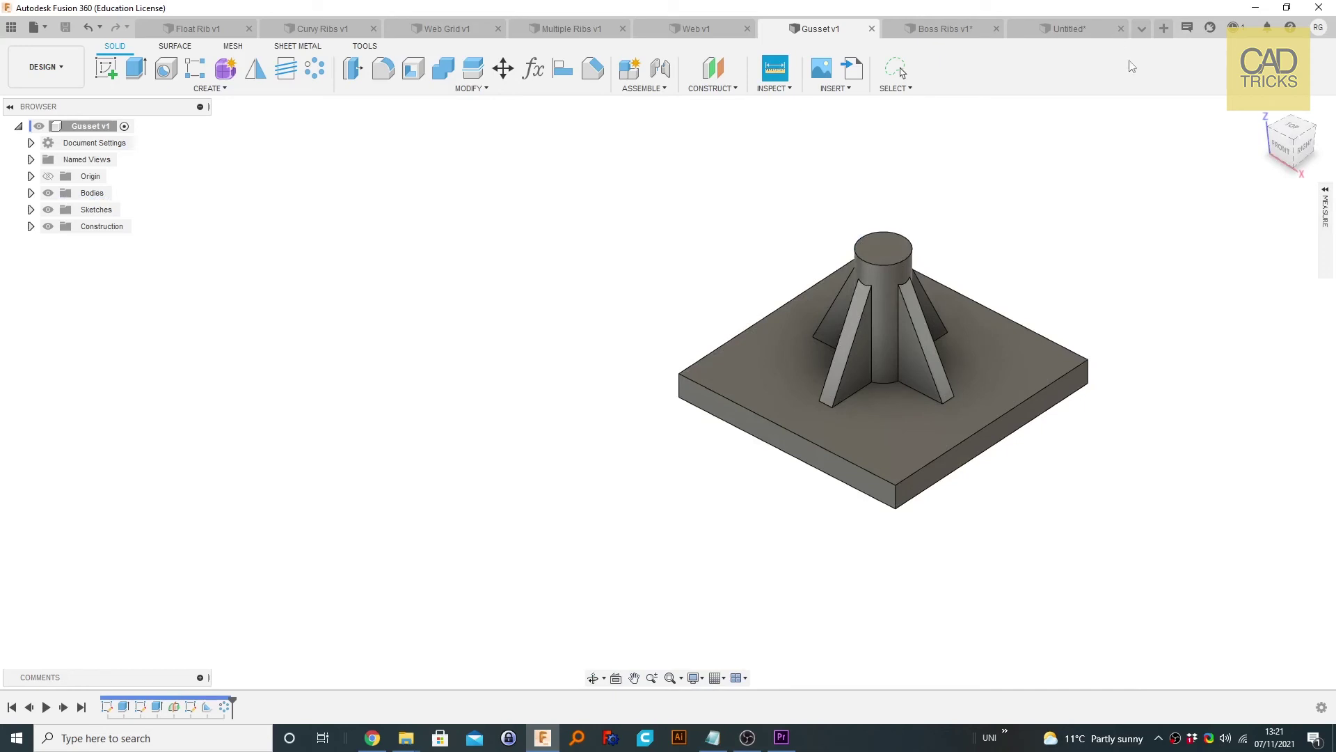
{"action": "left_click", "coordinate": [1163, 28]}
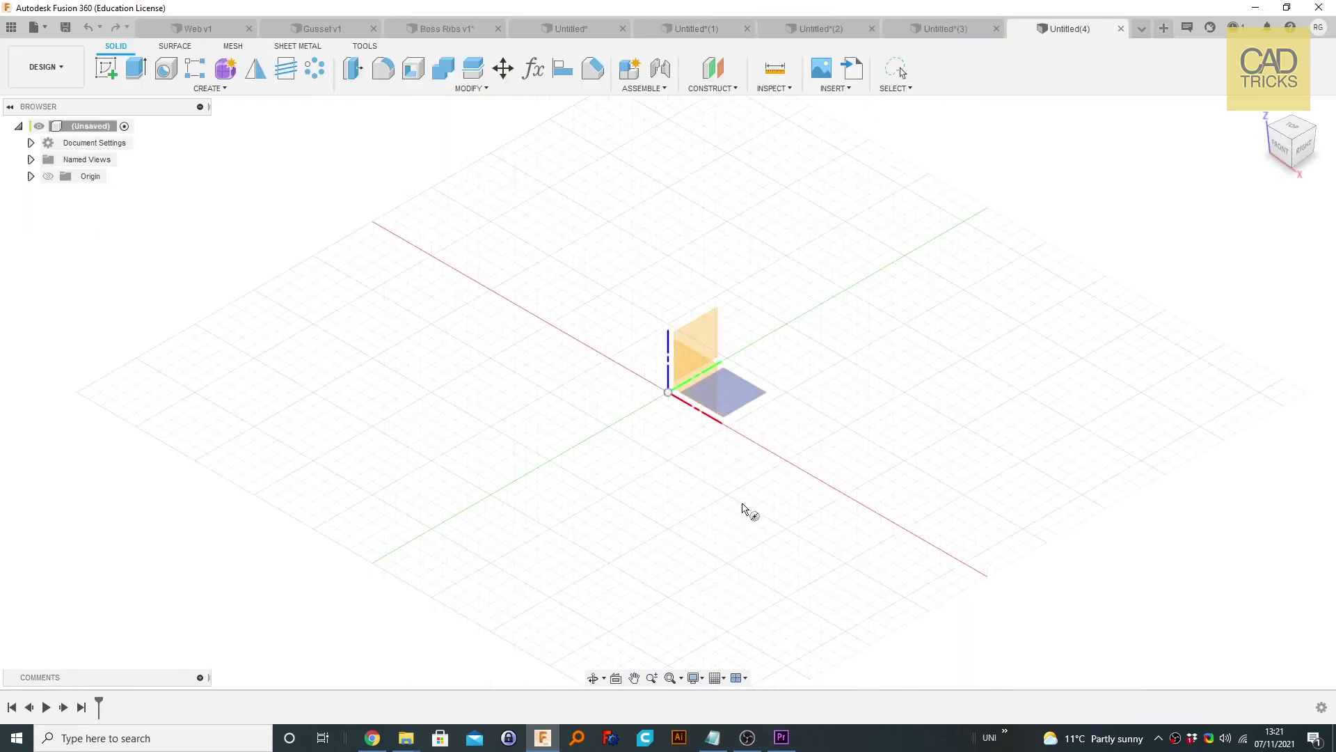
{"action": "left_click", "coordinate": [743, 408]}
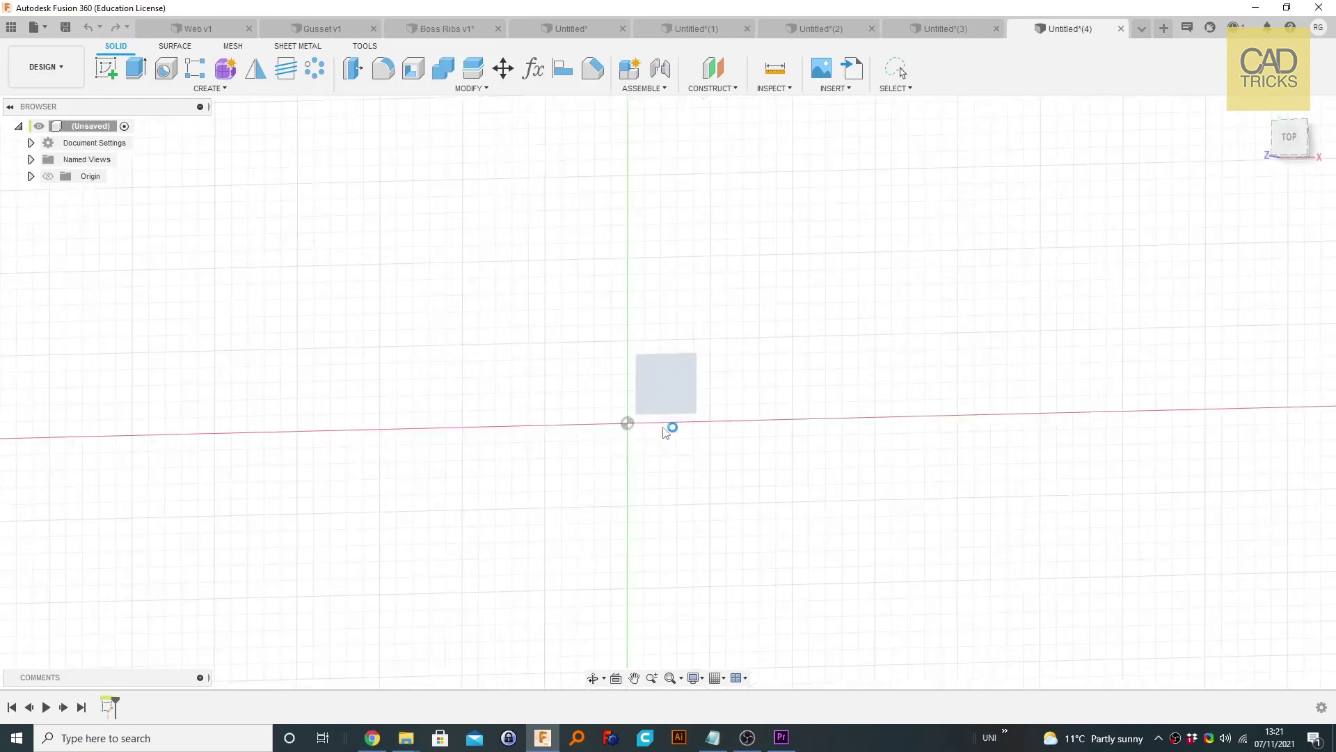
{"action": "left_click", "coordinate": [613, 433]}
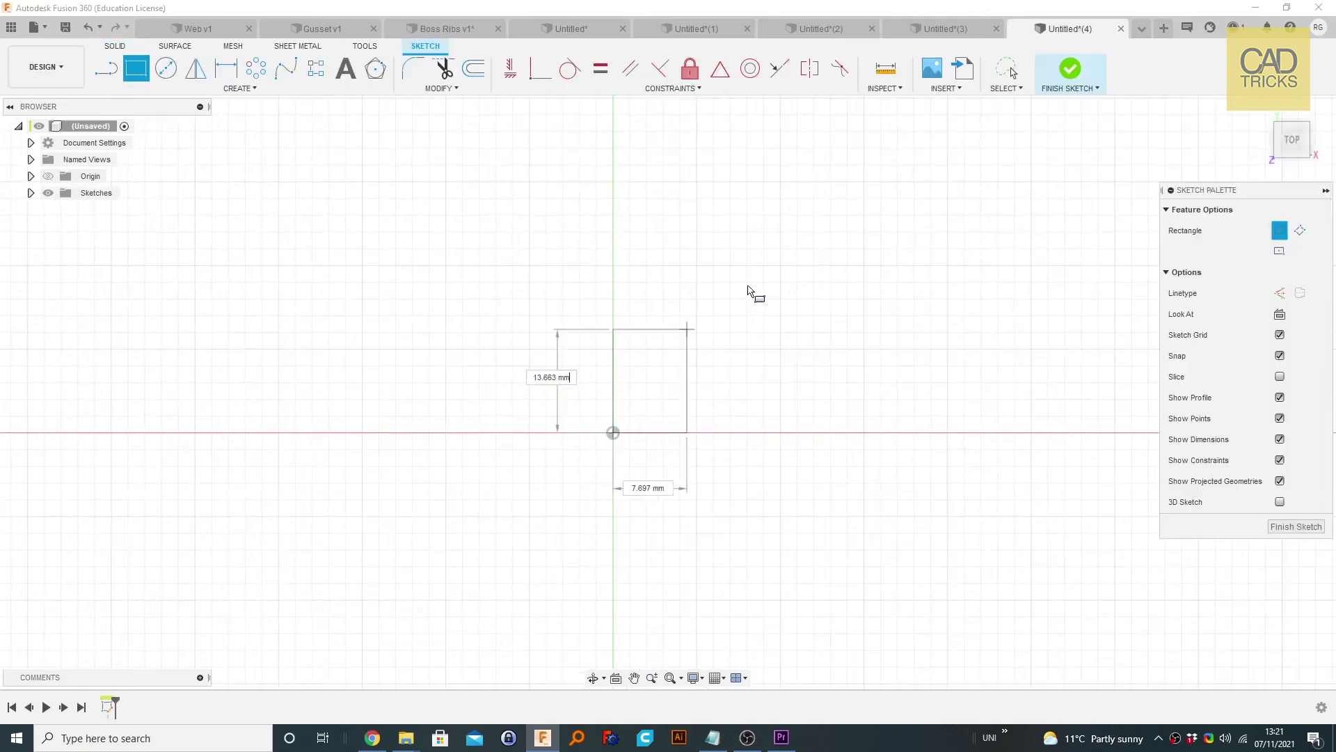
{"action": "left_click", "coordinate": [780, 265]}
{"action": "key", "text": "Escape"}
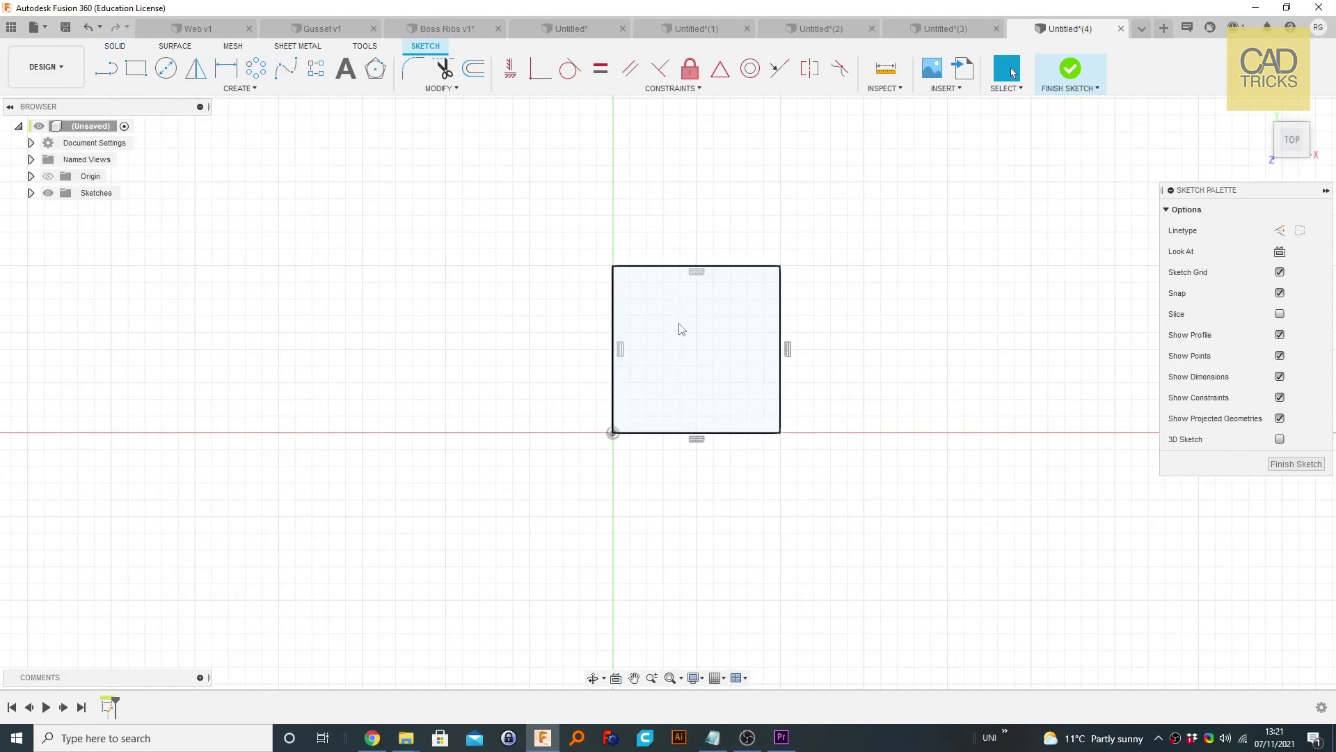
{"action": "left_click", "coordinate": [682, 329]}
{"action": "key", "text": "e"}
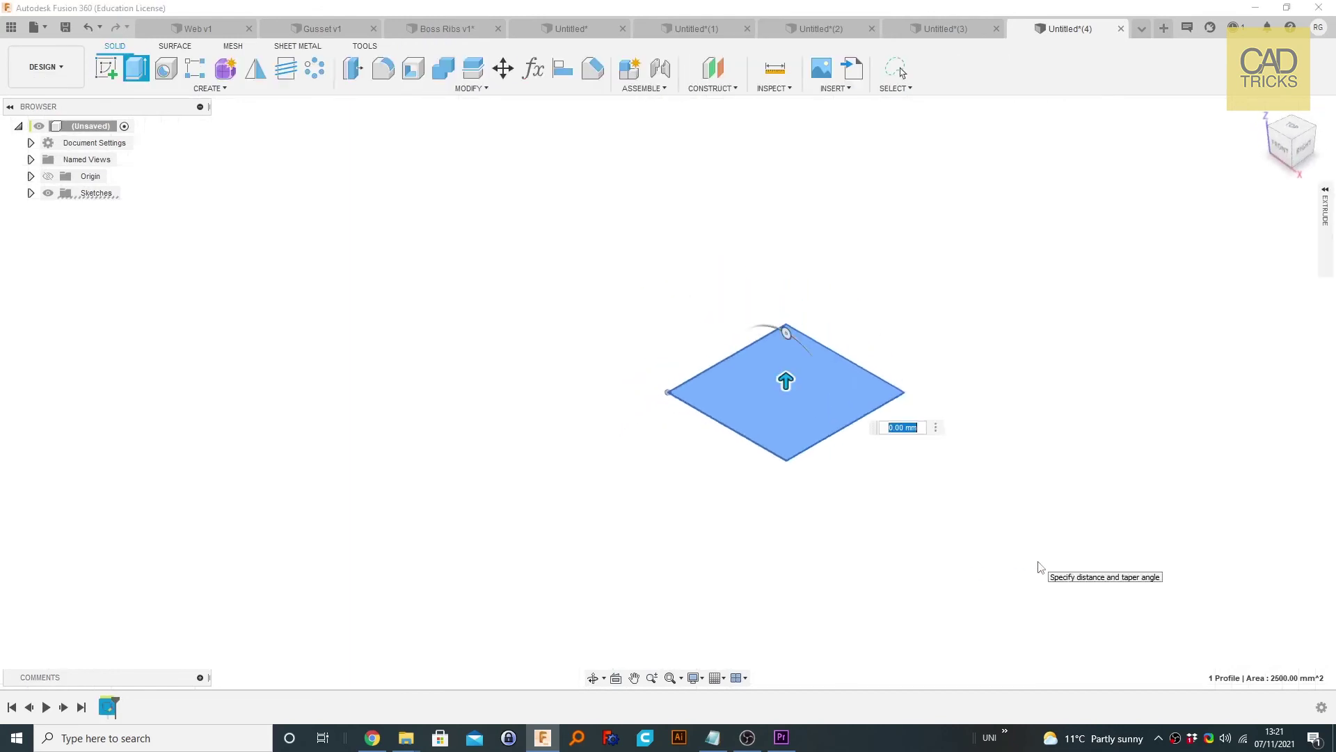
{"action": "type", "text": "e"}
{"action": "key", "text": "Return"}
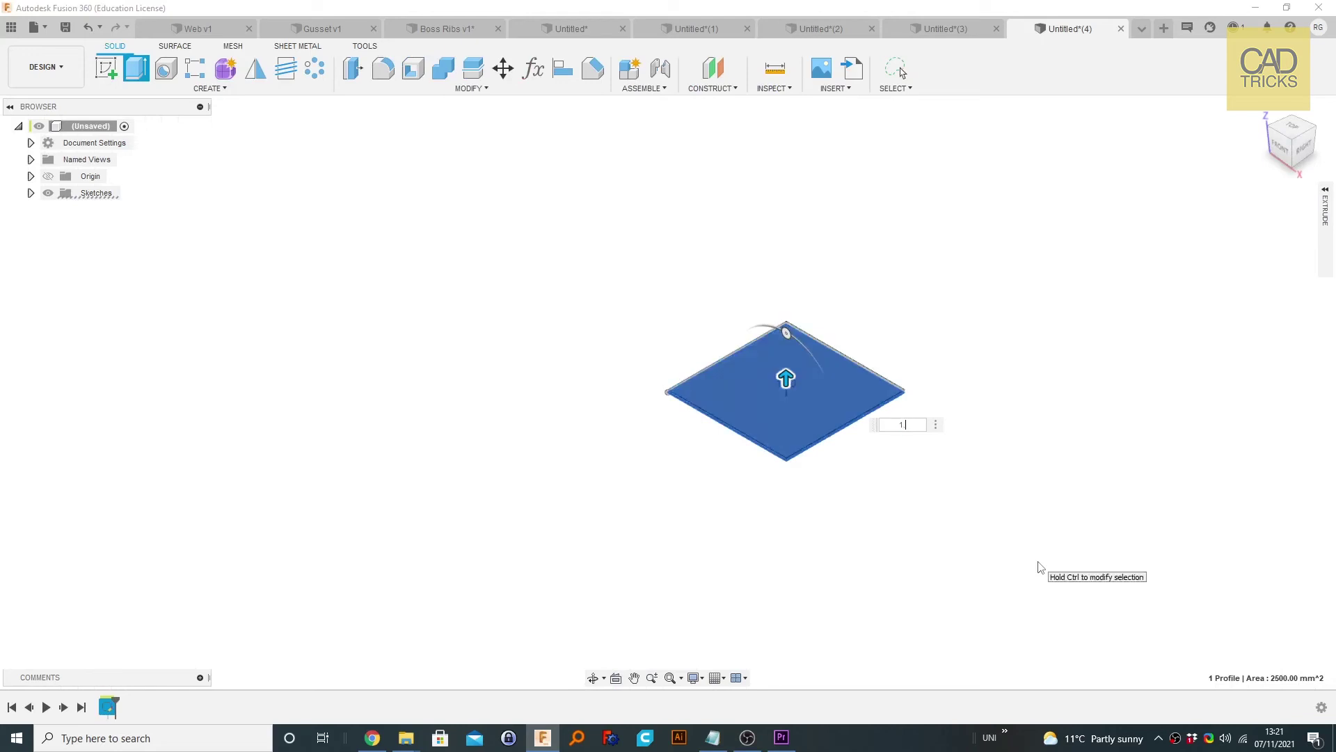
{"action": "type", "text": "5#"}
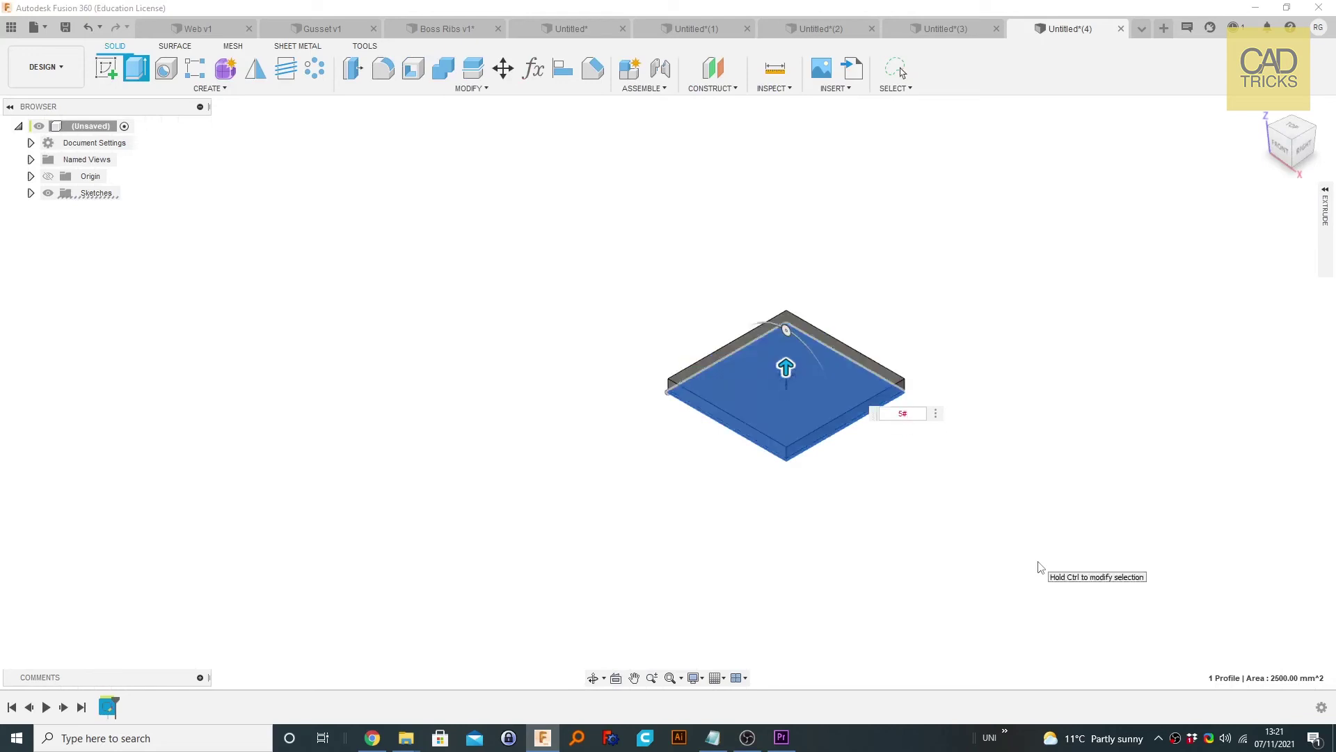
{"action": "key", "text": "Return"}
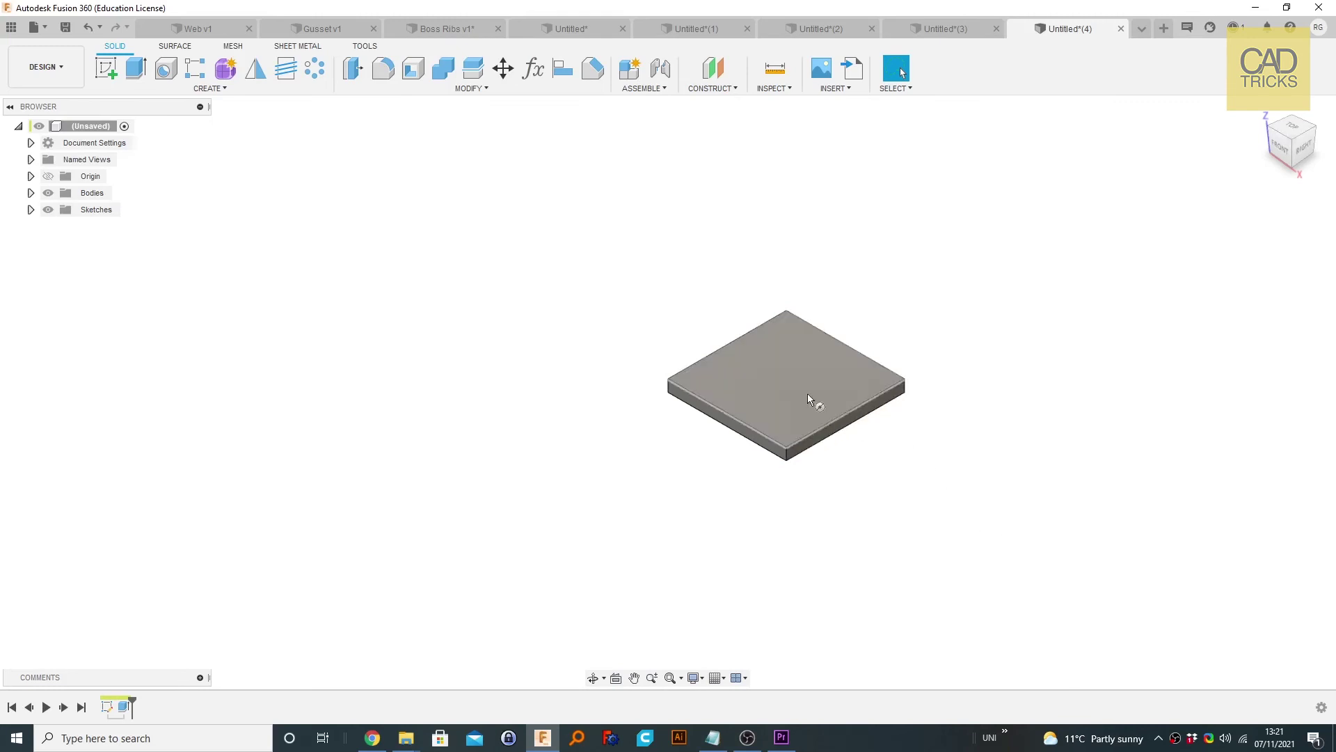
Sketch a circle at the centre of the plate's top face and extrude it 10 mm
{"action": "key", "text": "c"}
{"action": "left_click", "coordinate": [800, 371]}
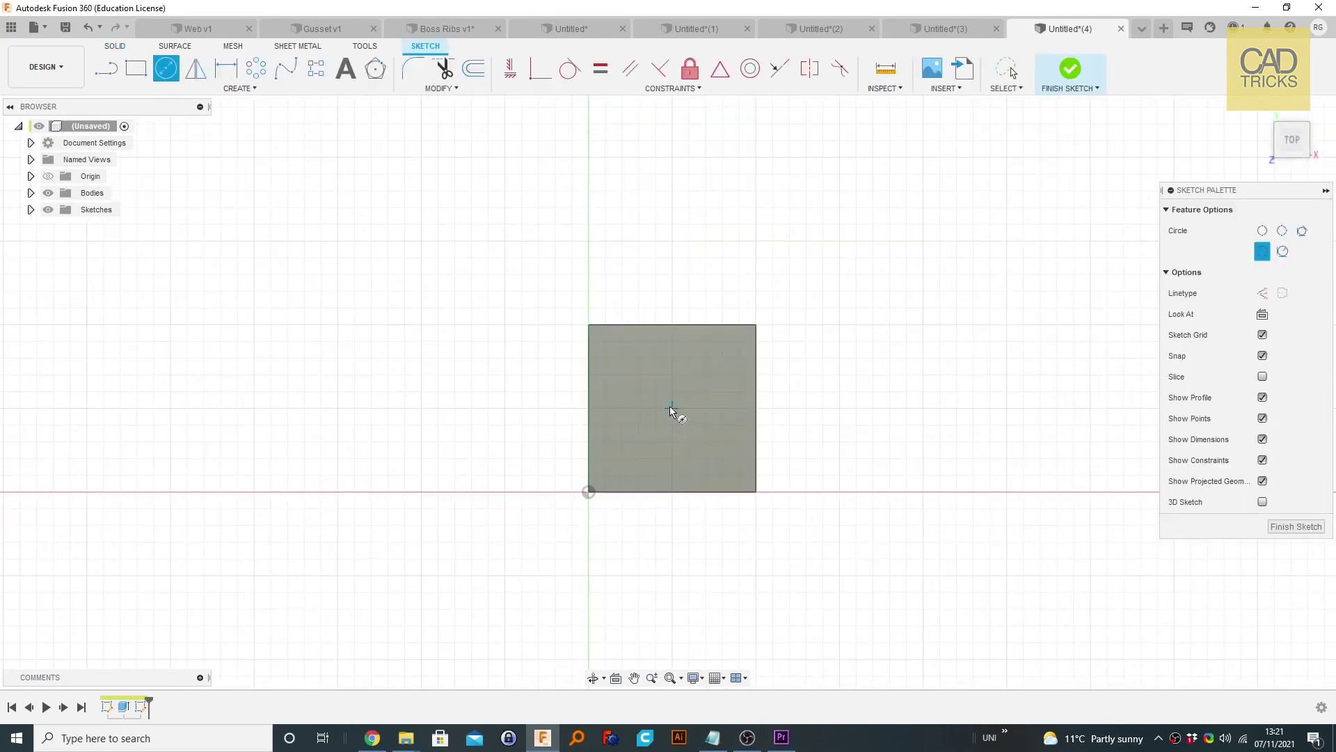
{"action": "left_click", "coordinate": [672, 408]}
{"action": "left_click", "coordinate": [679, 427]}
{"action": "key", "text": "Escape"}
{"action": "left_click", "coordinate": [681, 410]}
{"action": "key", "text": "e"}
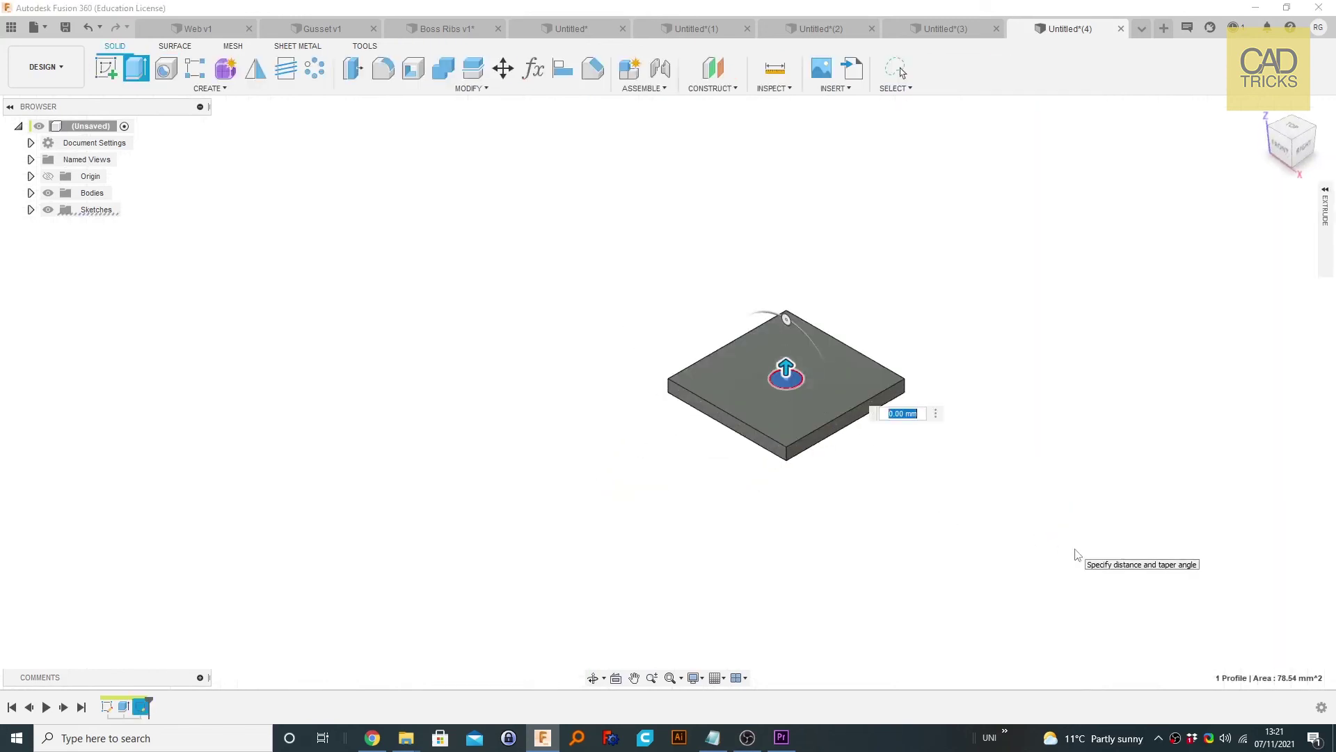
{"action": "type", "text": "10"}
{"action": "key", "text": "Return"}
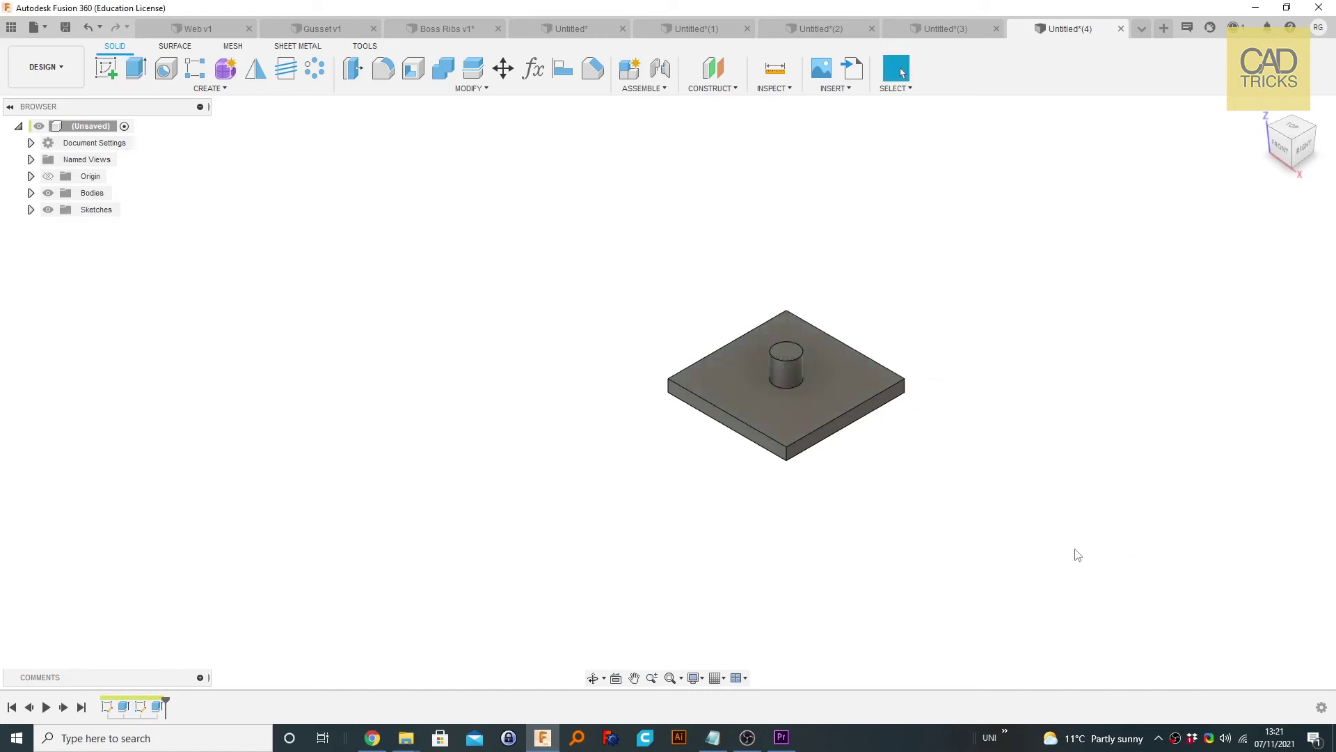
Edit the cylinder extrusion (Extrude2) to a taller distance by entering 100, then view the whole post
{"action": "left_click", "coordinate": [156, 706]}
{"action": "double_click", "coordinate": [156, 707]}
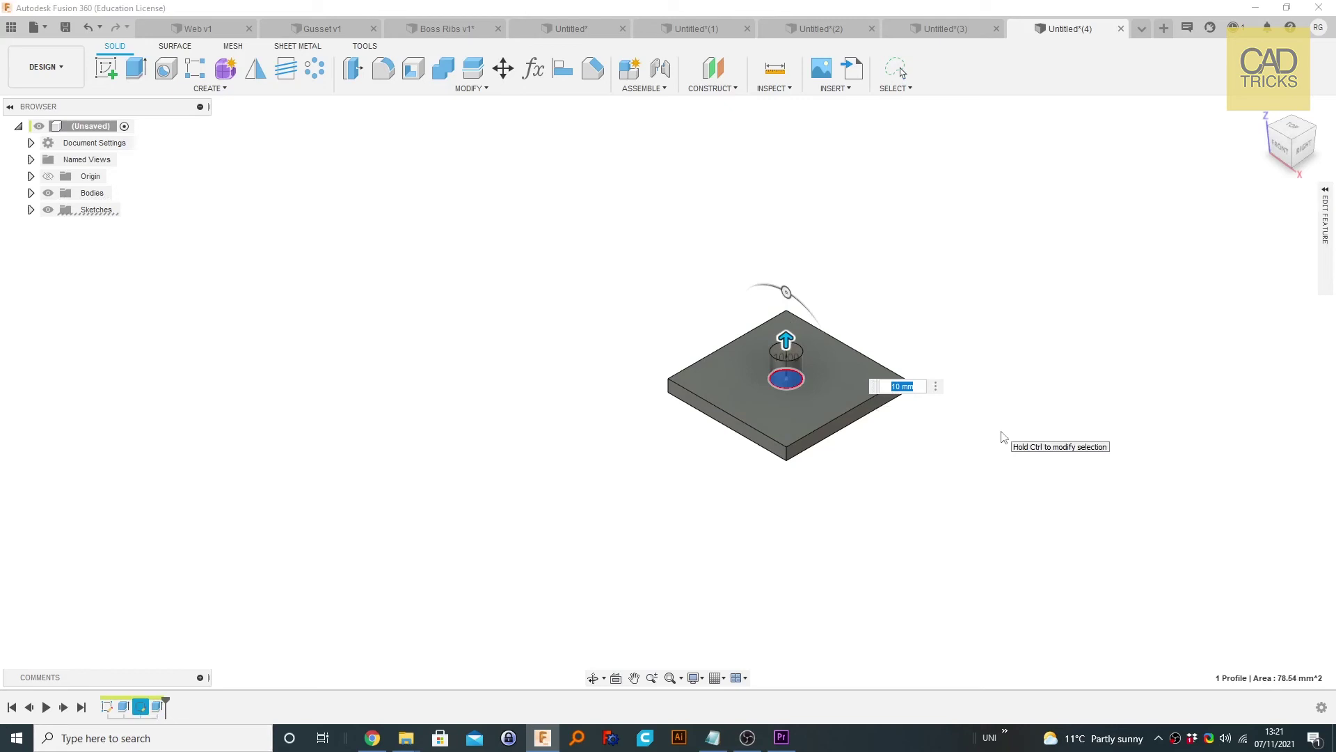
{"action": "type", "text": "100"}
{"action": "key", "text": "Return"}
{"action": "scroll", "coordinate": [1004, 437], "scroll_direction": "down", "scroll_amount": 5}
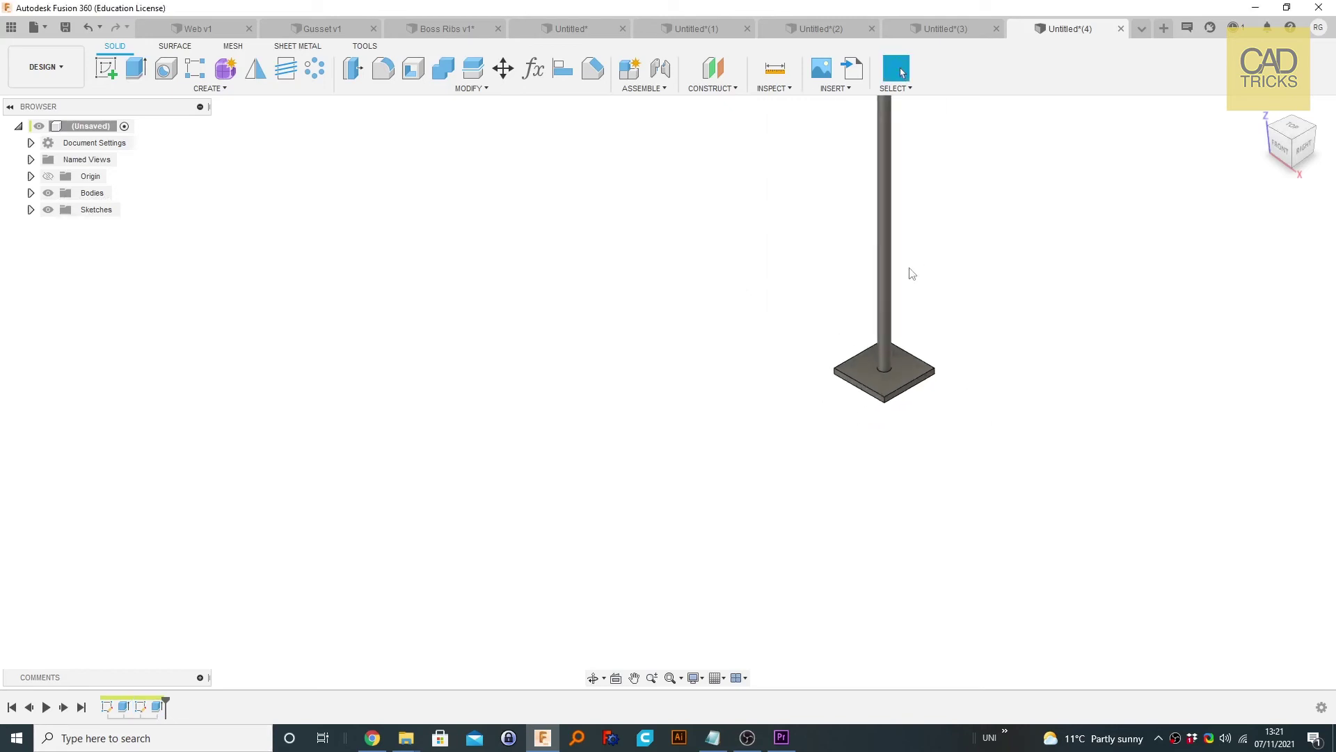
{"action": "middle_click_drag", "start_coordinate": [925, 292], "coordinate": [773, 438]}
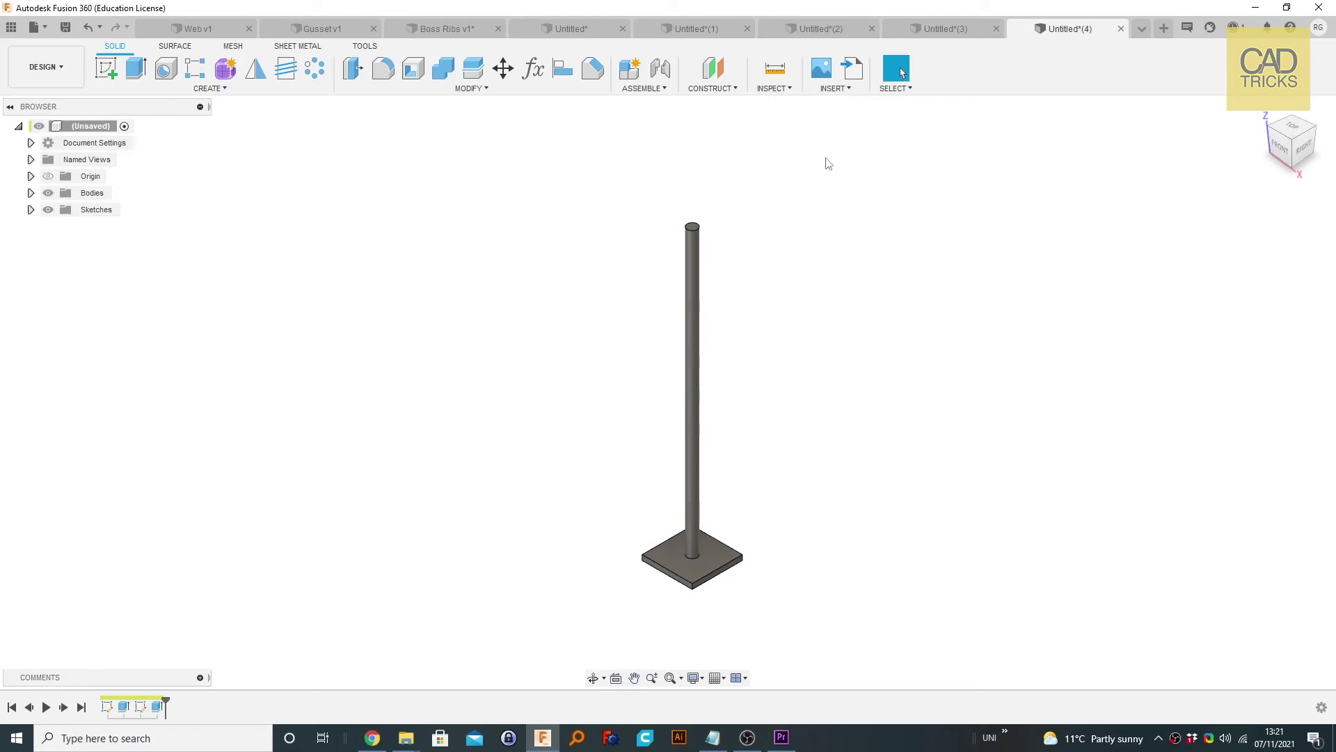
Measure from the cylinder's top edge to its bottom edge, reading 283.00 mm
{"action": "key", "text": "i"}
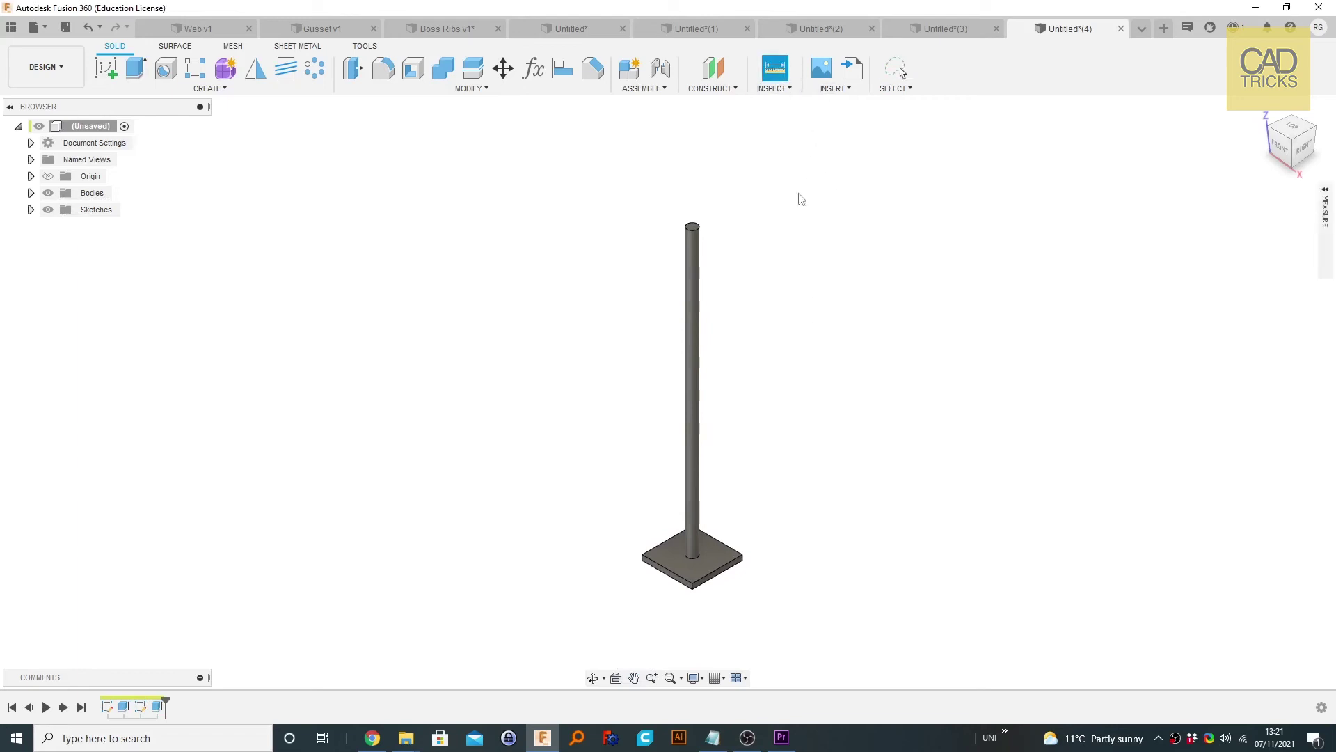
{"action": "scroll", "coordinate": [692, 237], "scroll_direction": "up", "scroll_amount": 5}
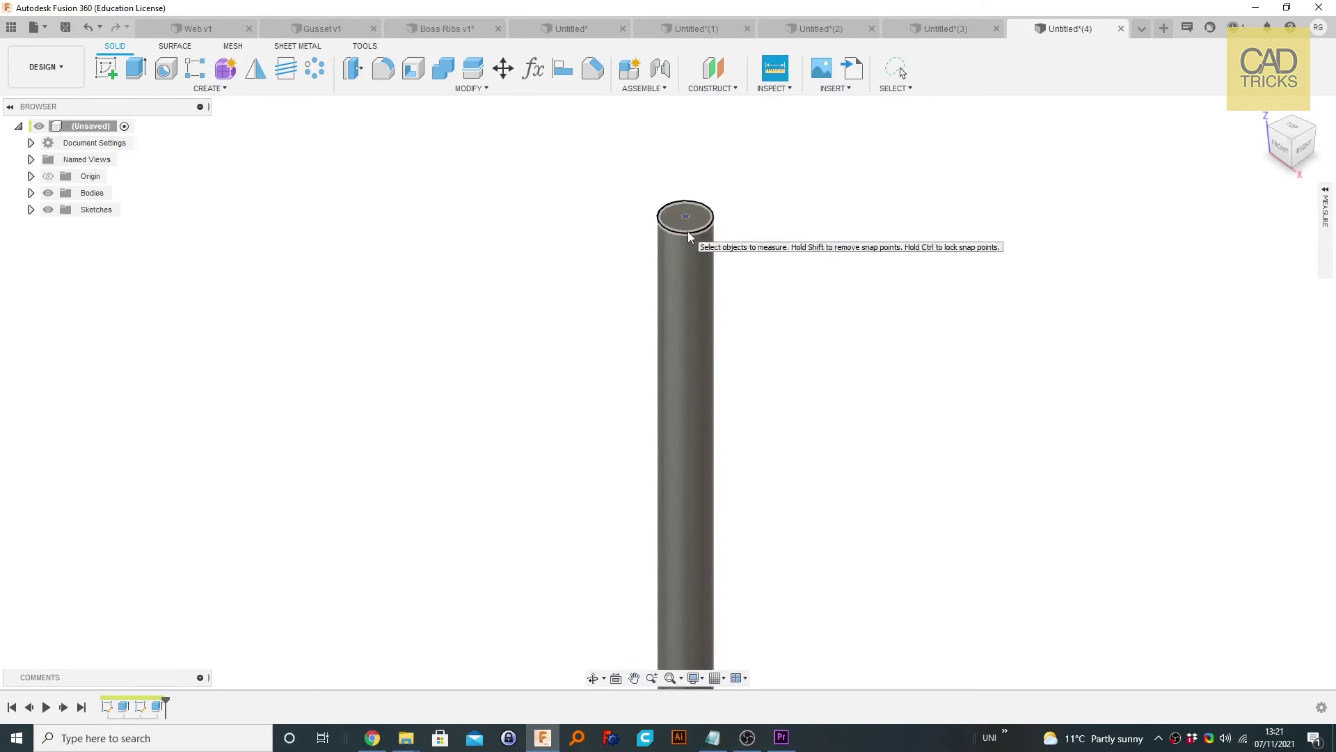
{"action": "left_click", "coordinate": [688, 231]}
{"action": "middle_click_drag", "start_coordinate": [785, 508], "coordinate": [876, 374]}
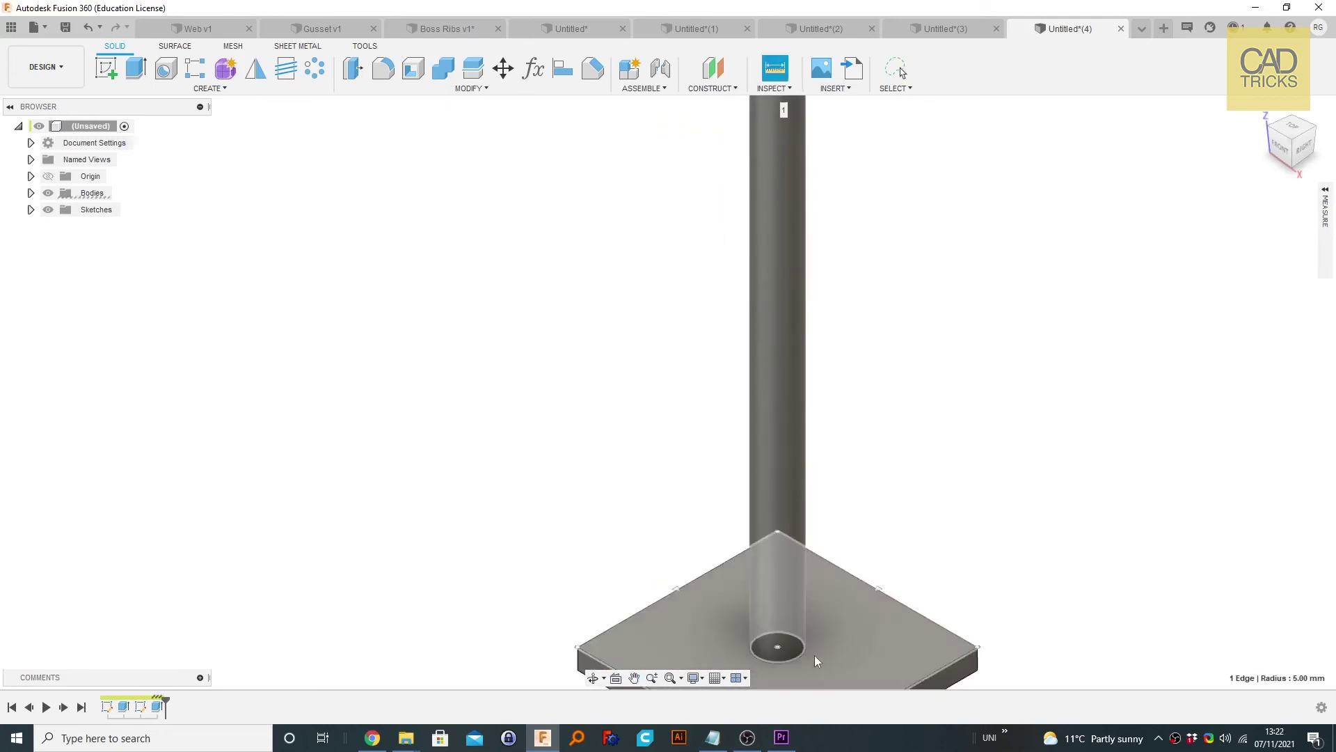
{"action": "left_click", "coordinate": [786, 665]}
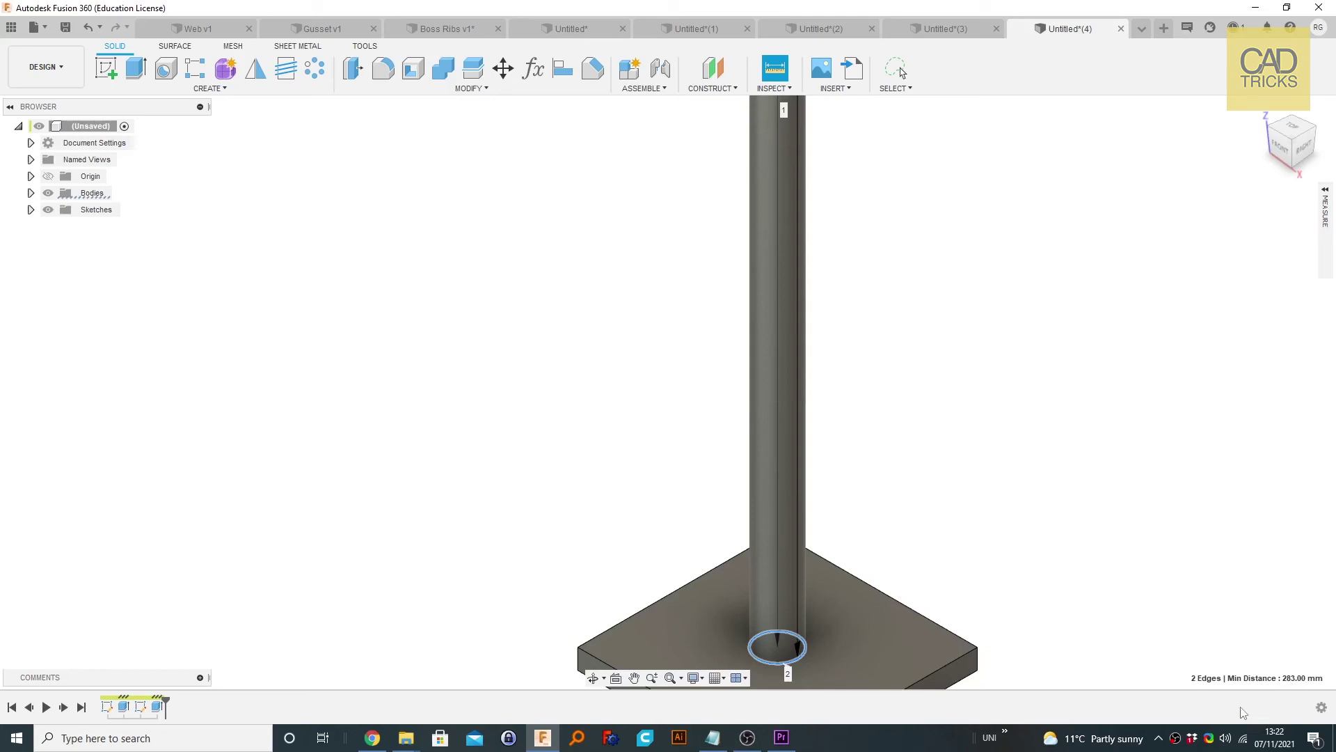
{"action": "scroll", "coordinate": [833, 655], "scroll_direction": "down", "scroll_amount": 8}
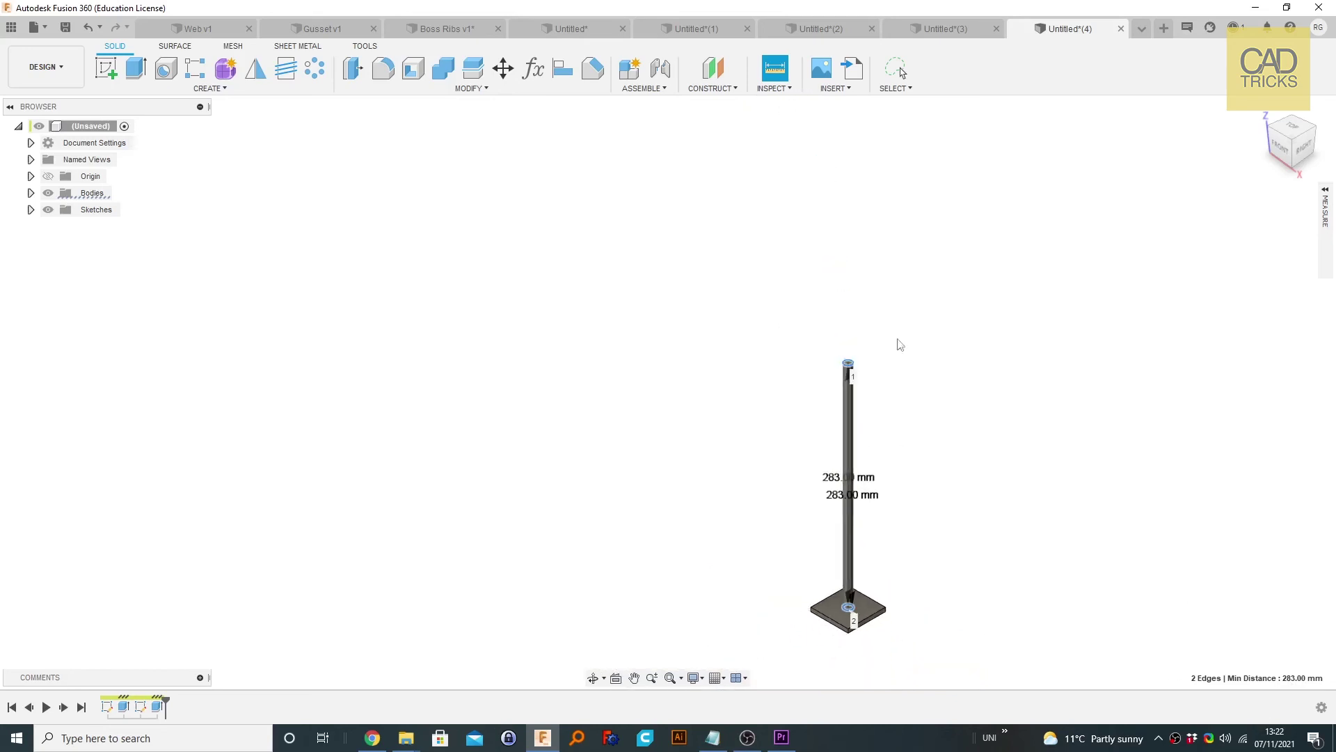
{"action": "scroll", "coordinate": [855, 478], "scroll_direction": "up", "scroll_amount": 5}
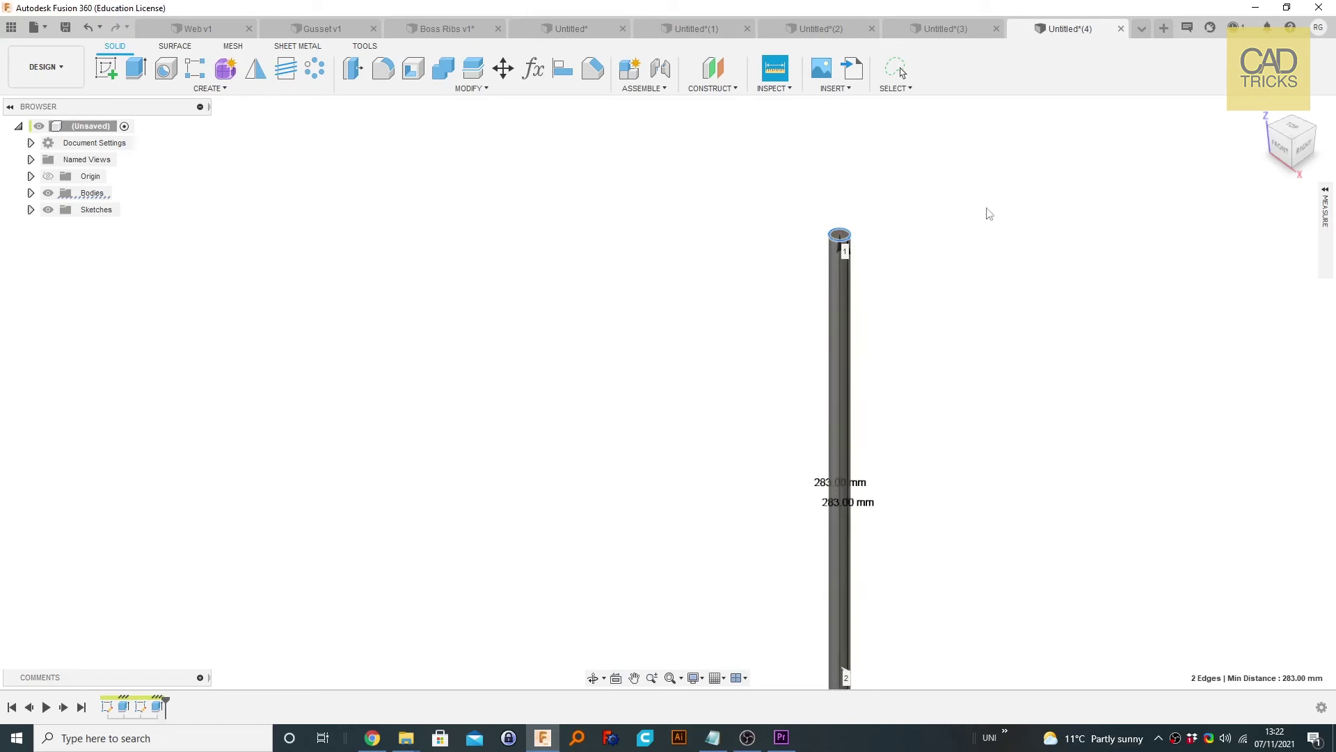
{"action": "scroll", "coordinate": [834, 221], "scroll_direction": "up", "scroll_amount": 5}
Cut 3 mm off the cylinder's top face with a -3 mm extrude
{"action": "key", "text": "Escape"}
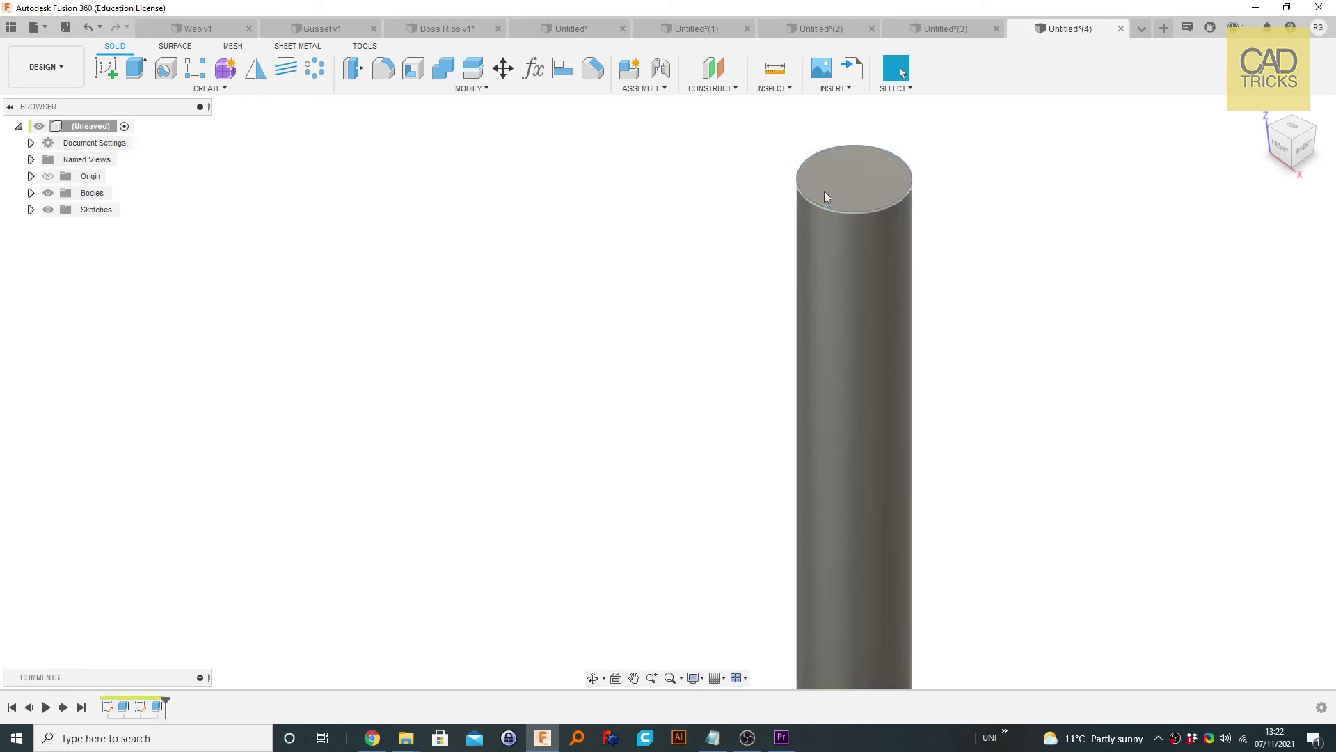
{"action": "left_click", "coordinate": [836, 182]}
{"action": "type", "text": "e"}
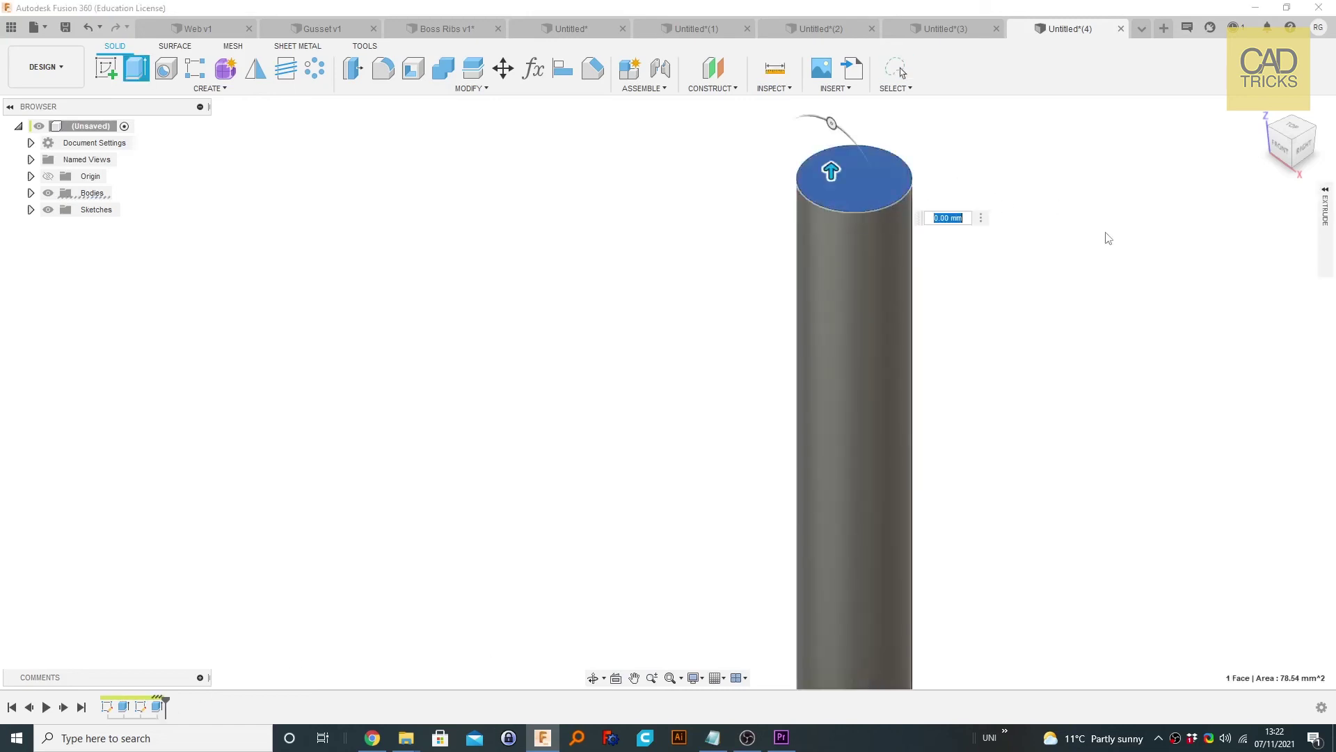
{"action": "type", "text": "-3"}
{"action": "key", "text": "Return"}
{"action": "scroll", "coordinate": [1120, 312], "scroll_direction": "down", "scroll_amount": 3}
Re-measure the cylinder from top to base, now reading 280.00 mm
{"action": "key", "text": "i"}
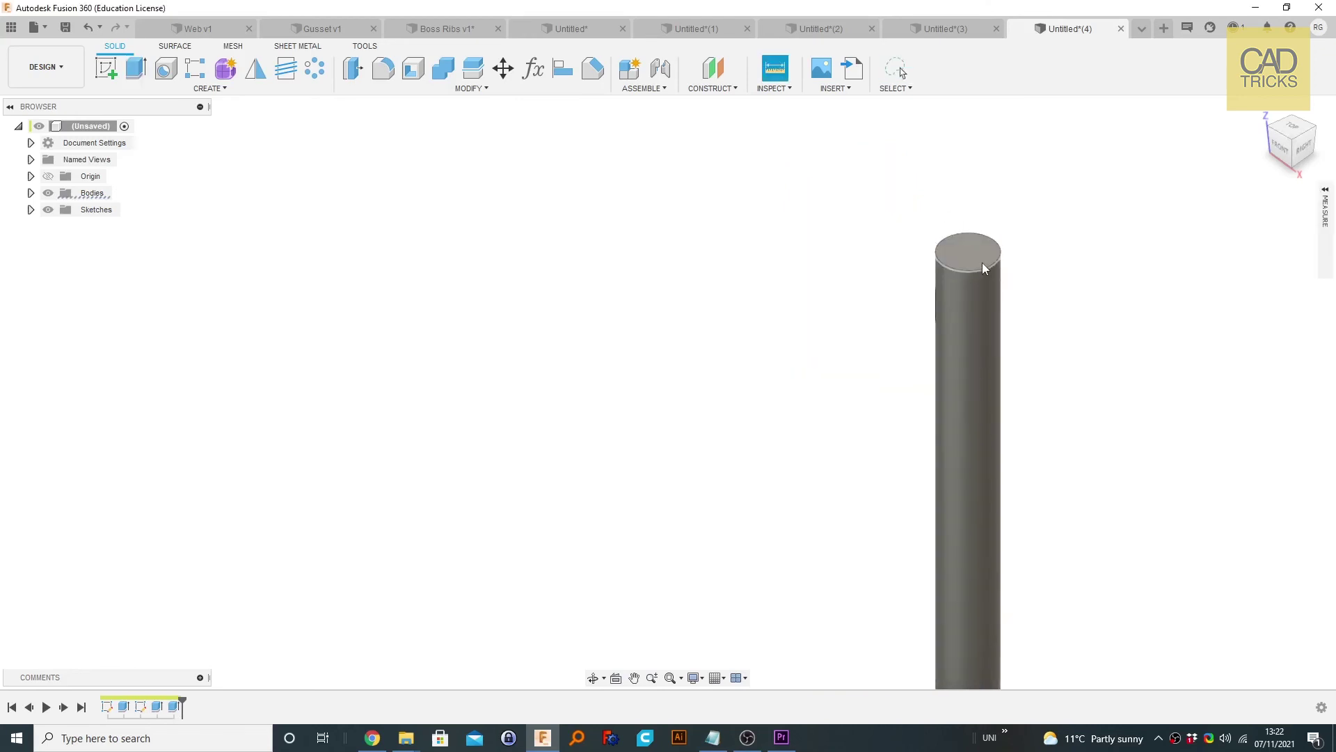
{"action": "middle_click_drag", "start_coordinate": [987, 529], "coordinate": [868, 77]}
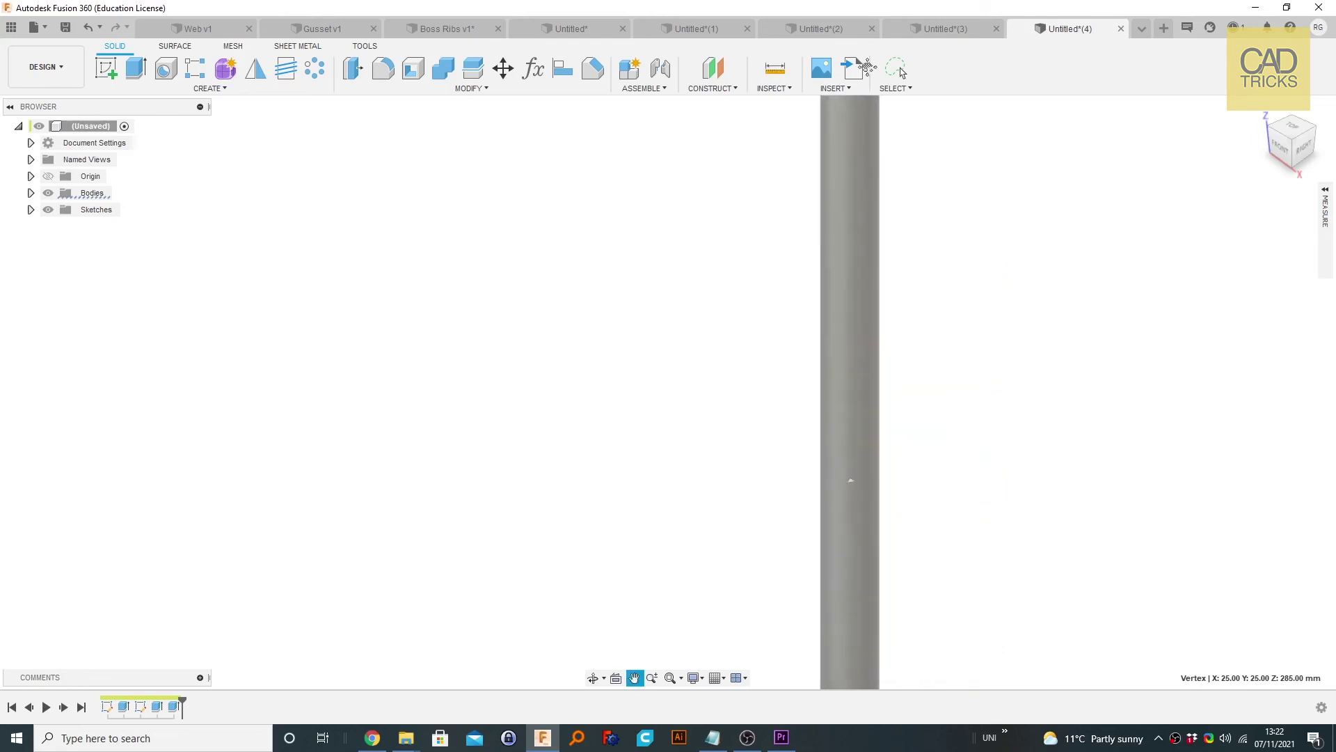
{"action": "scroll", "coordinate": [808, 570], "scroll_direction": "down", "scroll_amount": 5}
{"action": "mouse_move", "coordinate": [808, 570]}
{"action": "middle_mouse_down", "text": "shift"}
{"action": "mouse_move", "coordinate": [829, 571]}
{"action": "mouse_move", "coordinate": [811, 571]}
{"action": "middle_mouse_up", "text": "shift"}
{"action": "scroll", "coordinate": [801, 629], "scroll_direction": "up", "scroll_amount": 3}
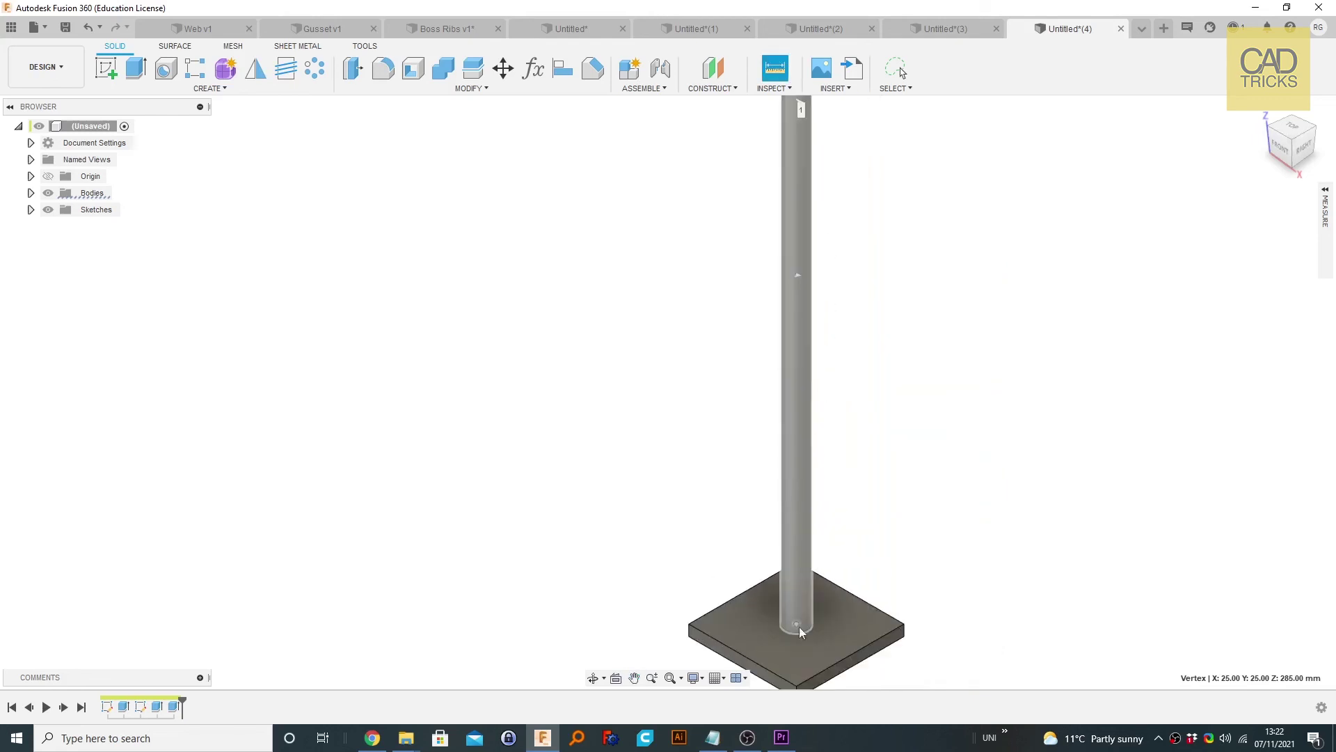
{"action": "left_click", "coordinate": [801, 628]}
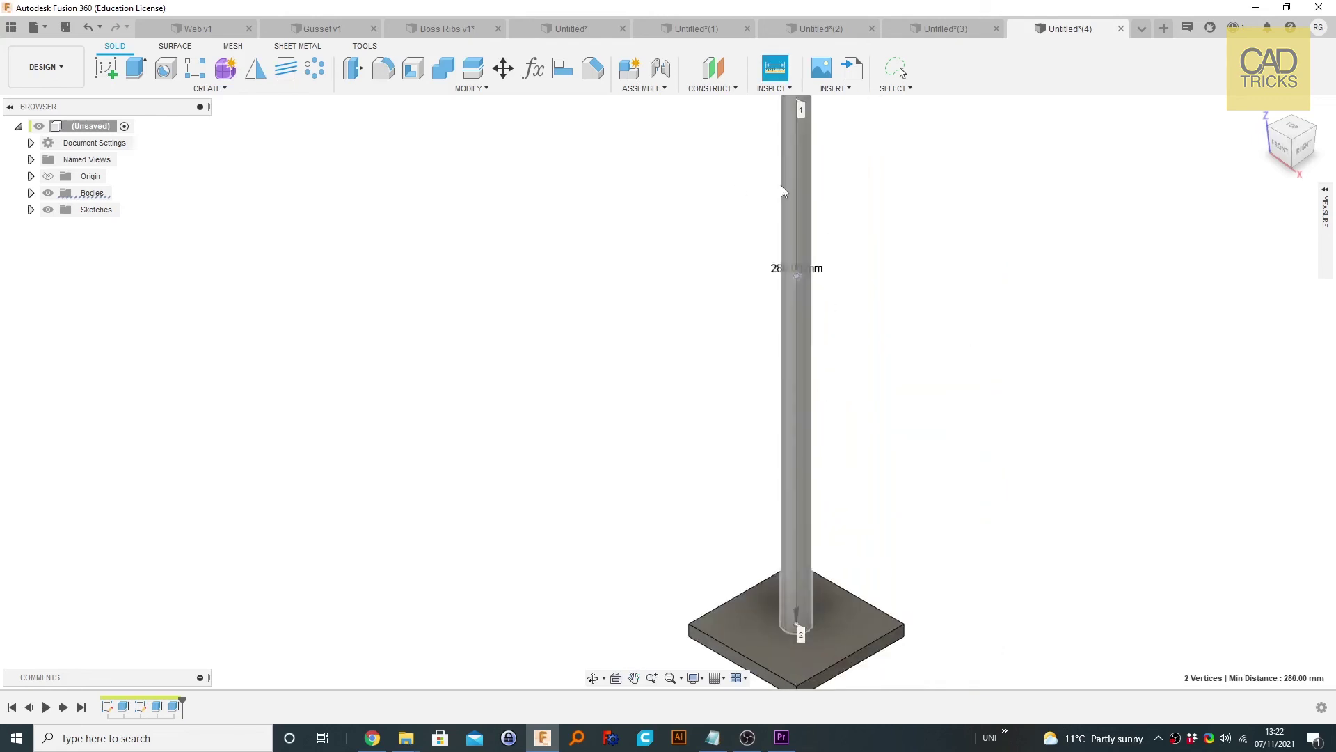
{"action": "key", "text": "Escape"}
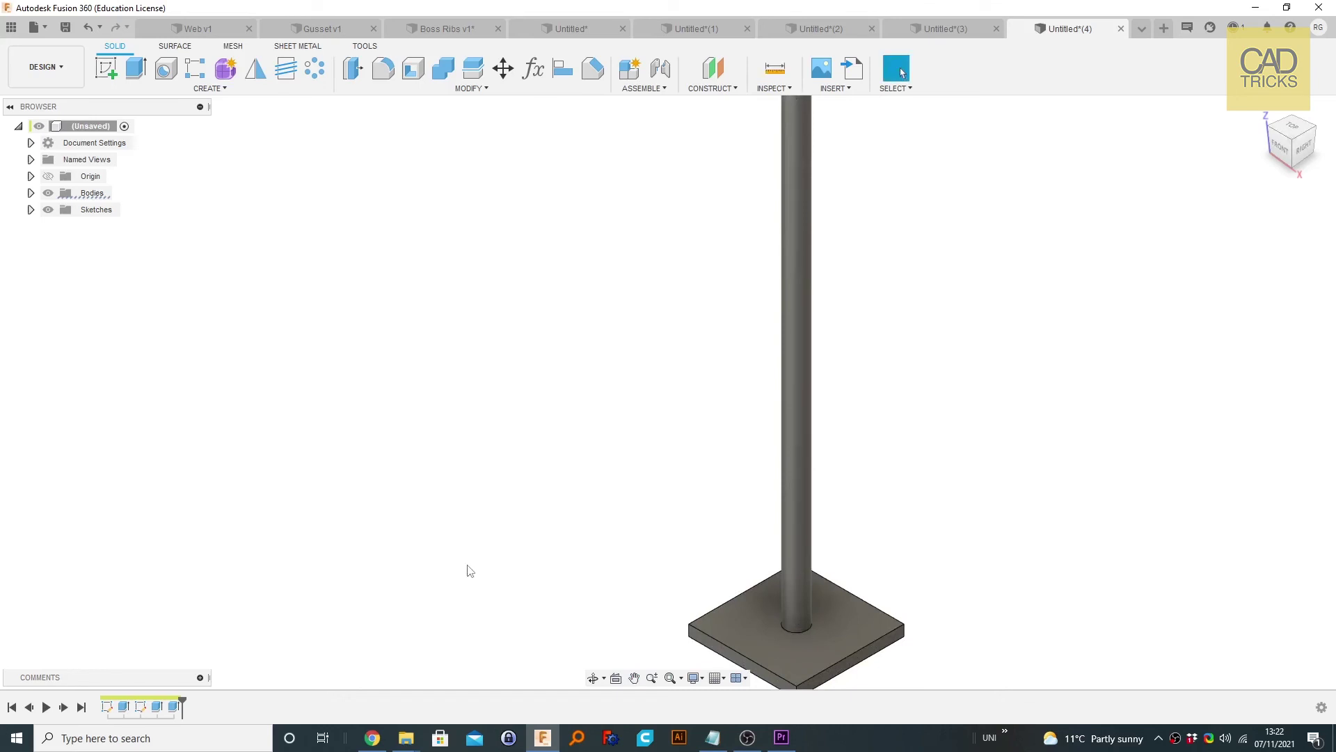
{"action": "double_click", "coordinate": [173, 706]}
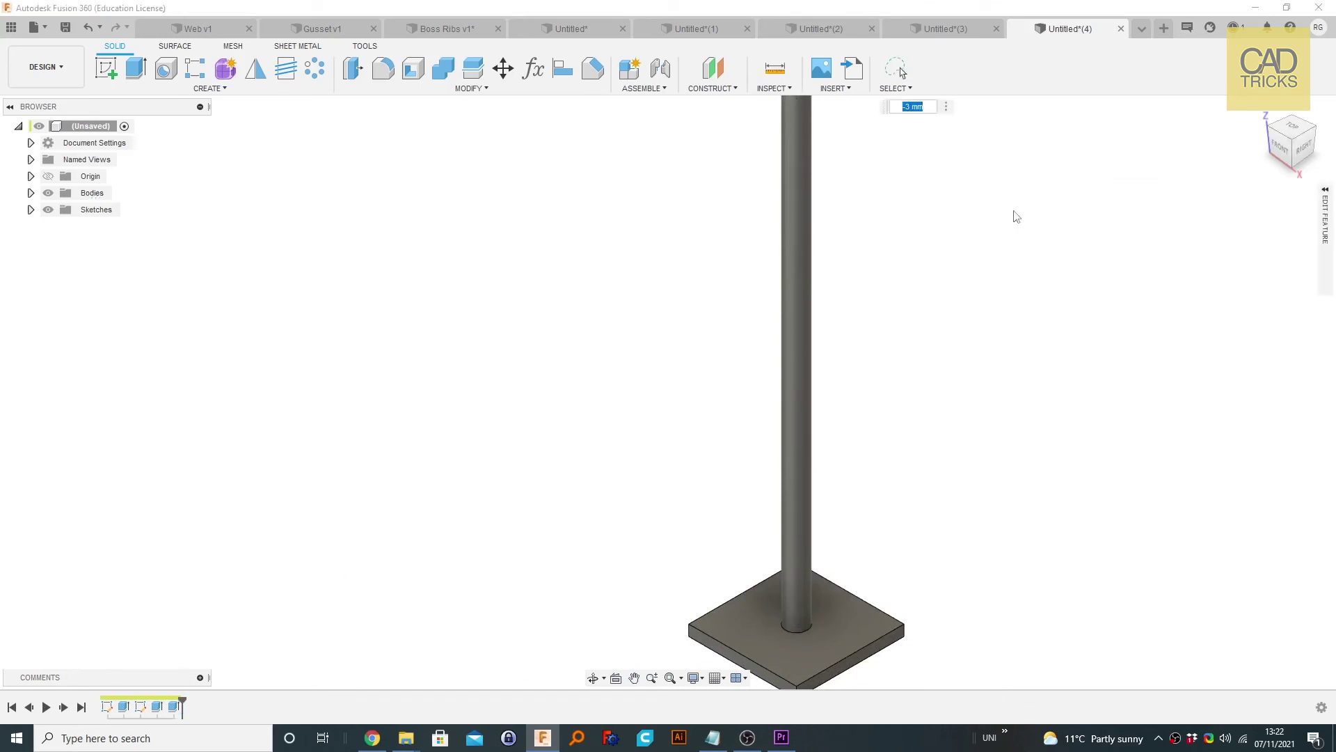
{"action": "double_click", "coordinate": [145, 708]}
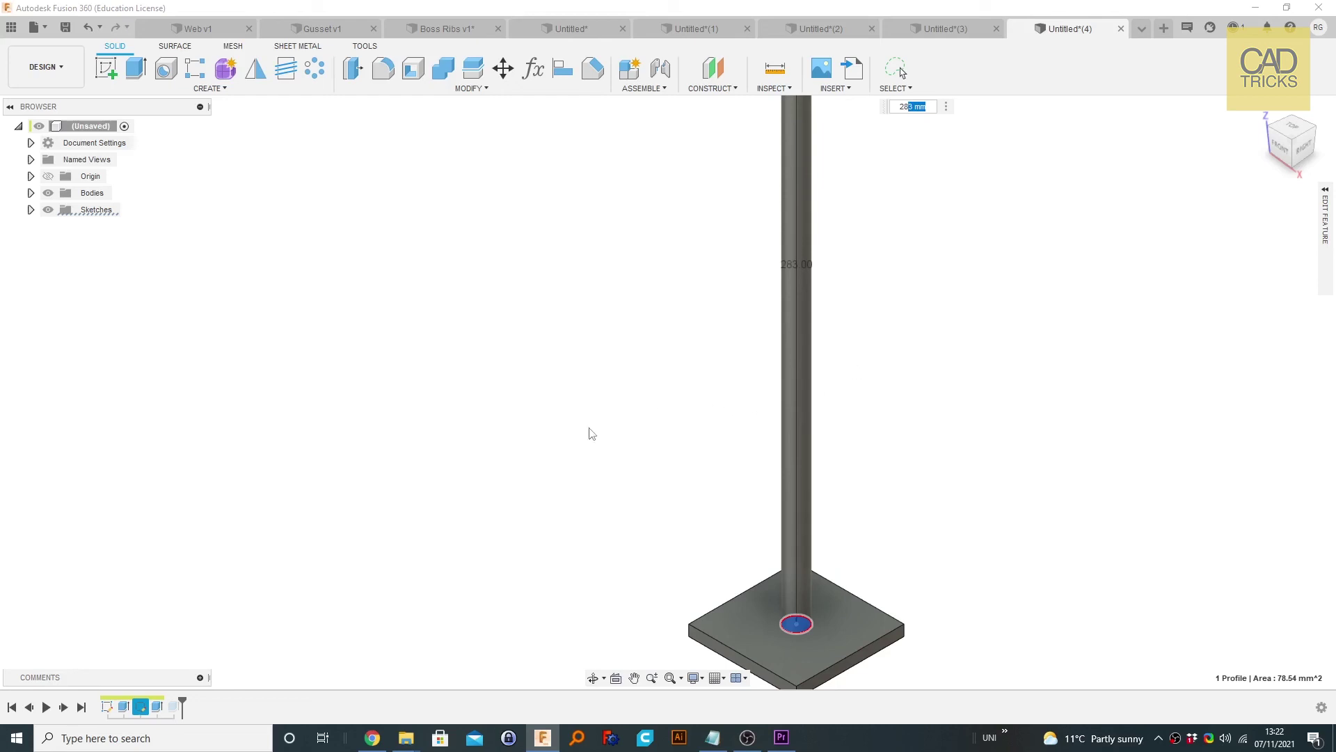
{"action": "key", "text": "Return"}
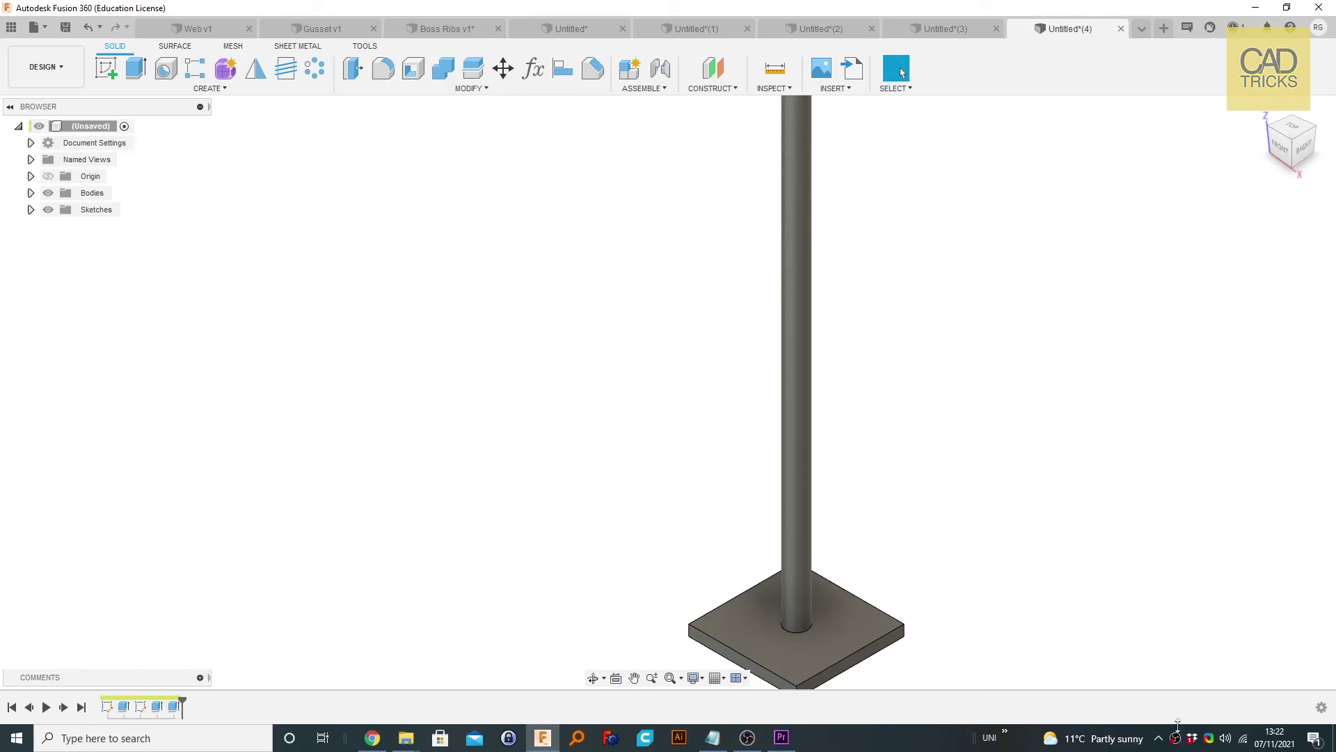
Delete the 3 mm top cut (Extrude3) and change Extrude2's 283 mm distance instead
{"action": "left_click", "coordinate": [171, 713]}
{"action": "key", "text": "Delete"}
{"action": "double_click", "coordinate": [157, 707]}
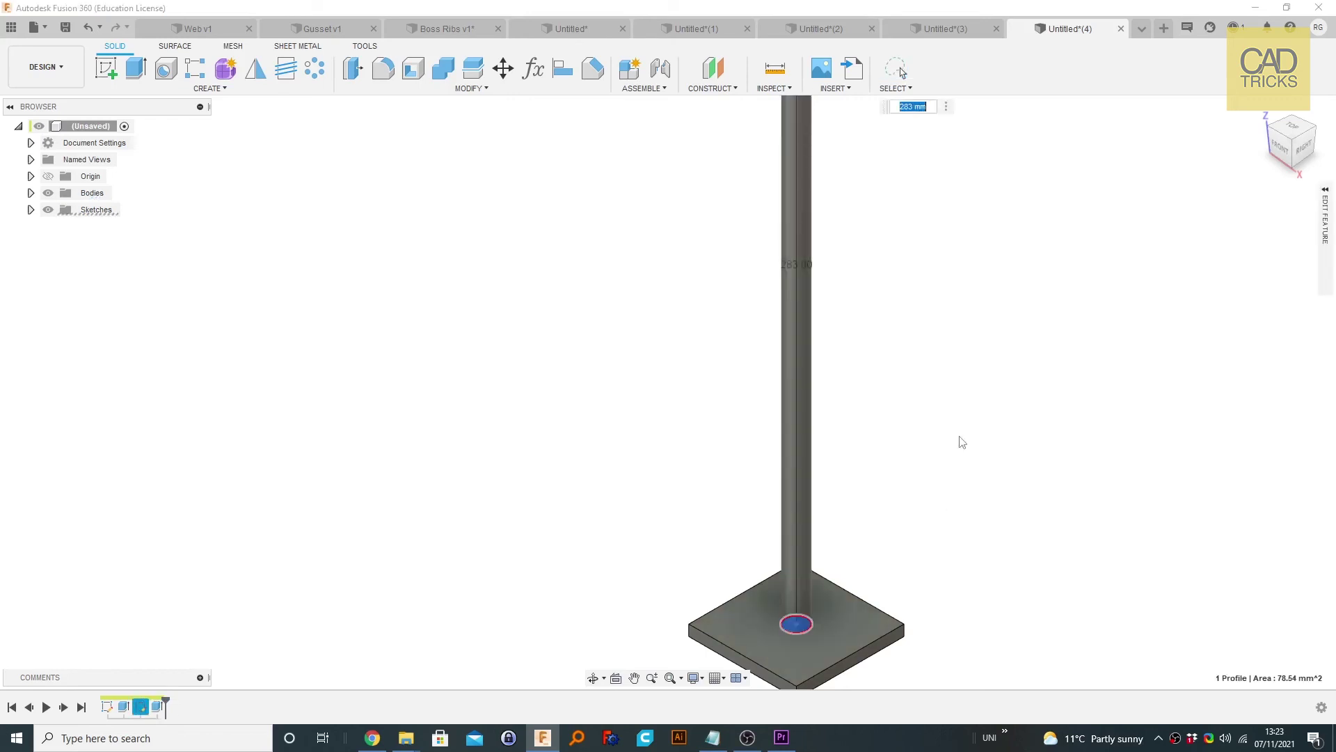
{"action": "left_click", "coordinate": [907, 106]}
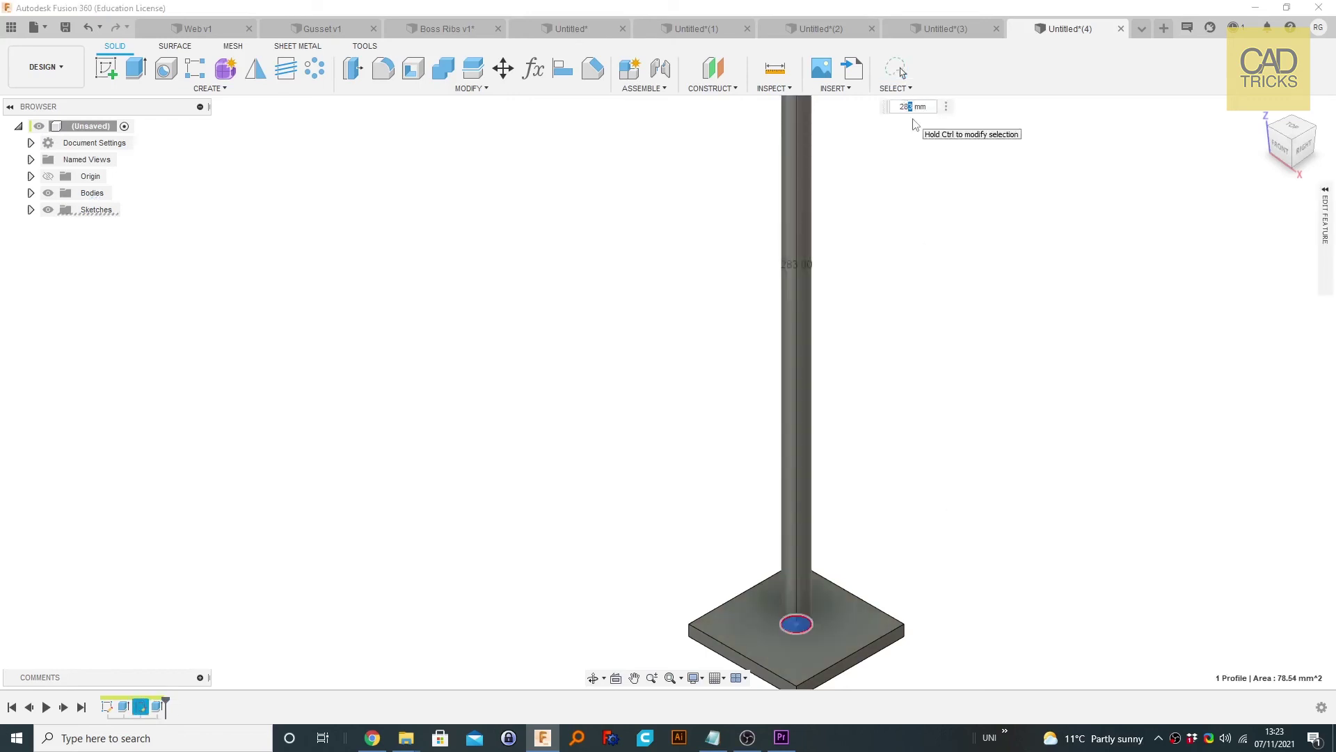
{"action": "key", "text": "Return"}
{"action": "scroll", "coordinate": [825, 362], "scroll_direction": "down", "scroll_amount": 1}
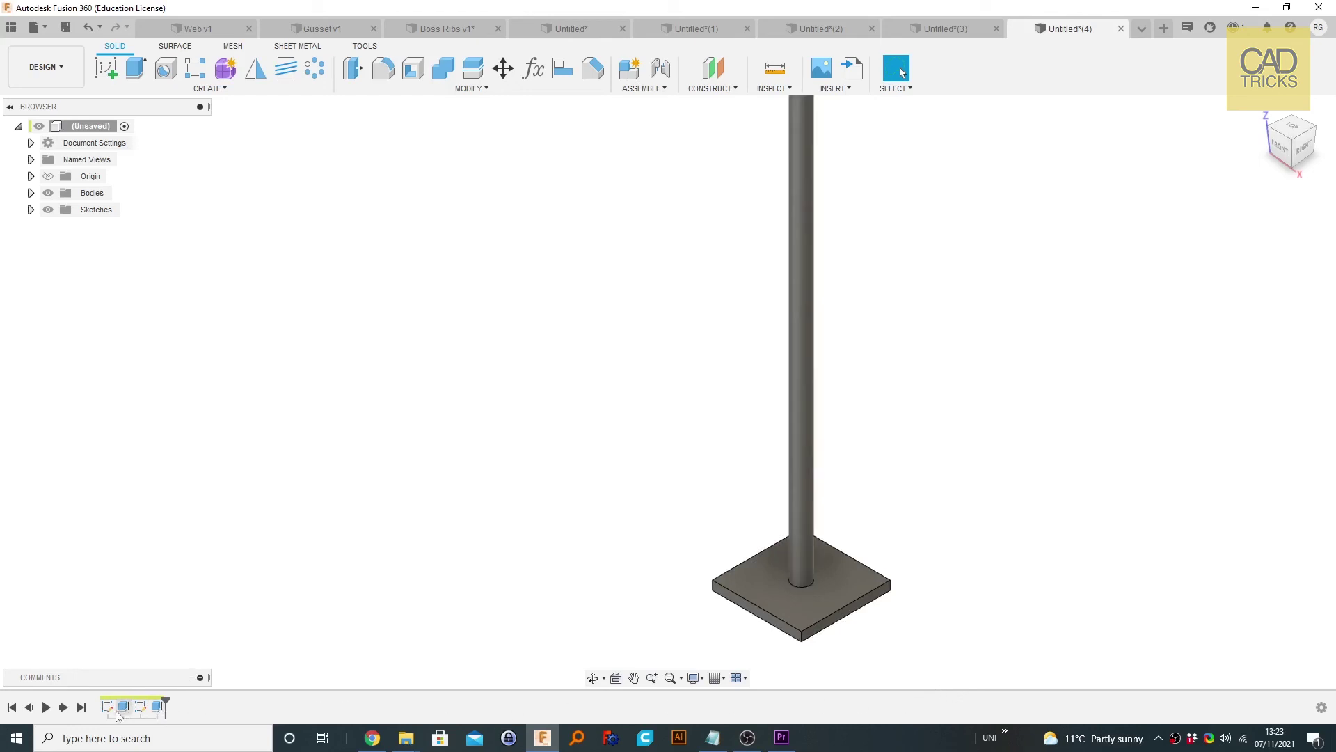
{"action": "scroll", "coordinate": [587, 555], "scroll_direction": "down", "scroll_amount": 4}
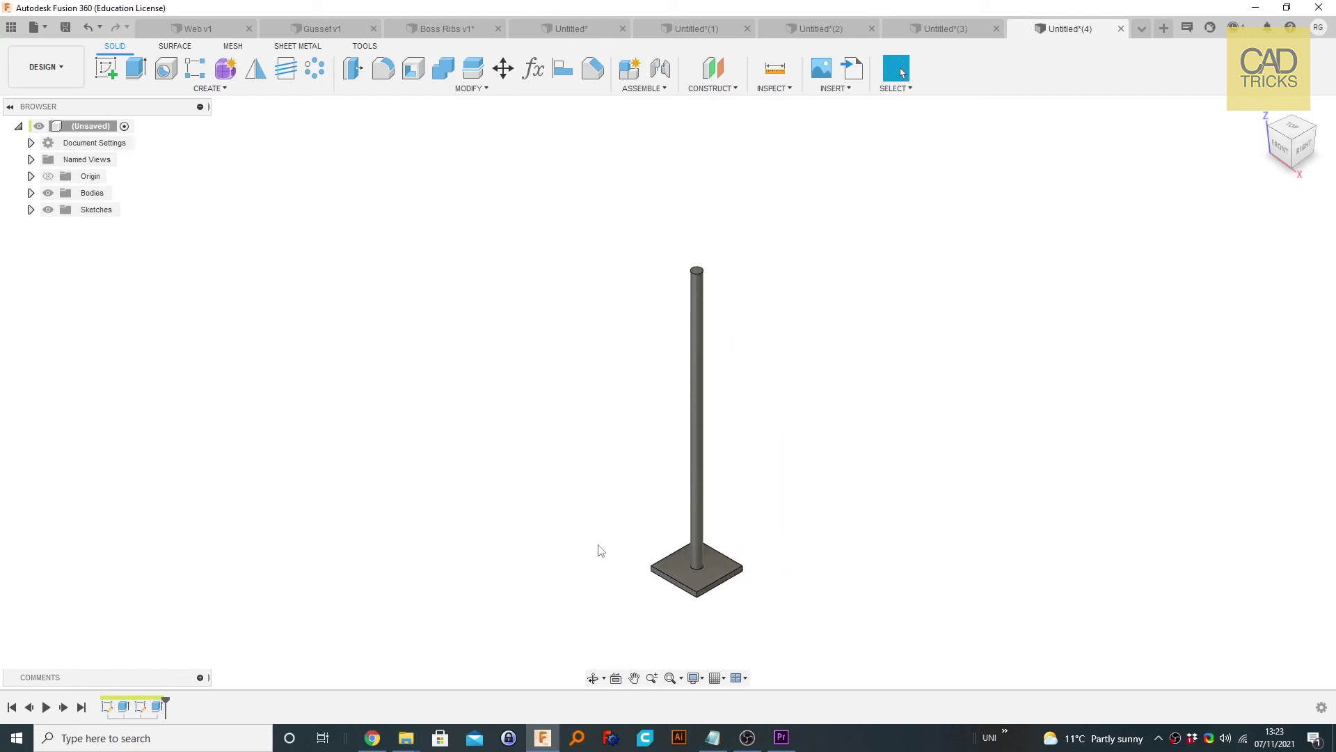